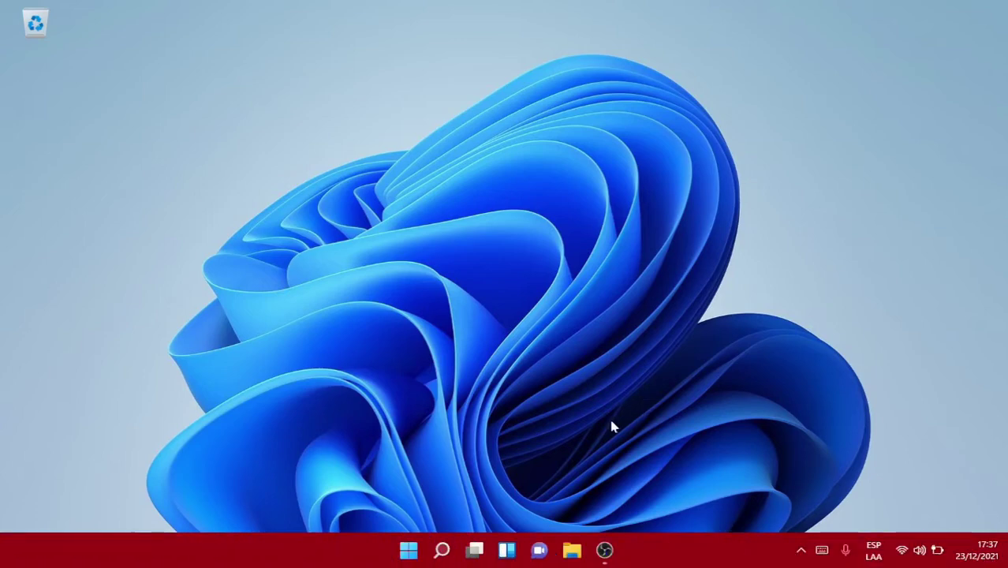
- Go from the Start menu's account options to Settings > Cuentas > Familia y otros usuarios
left_click(408, 553)
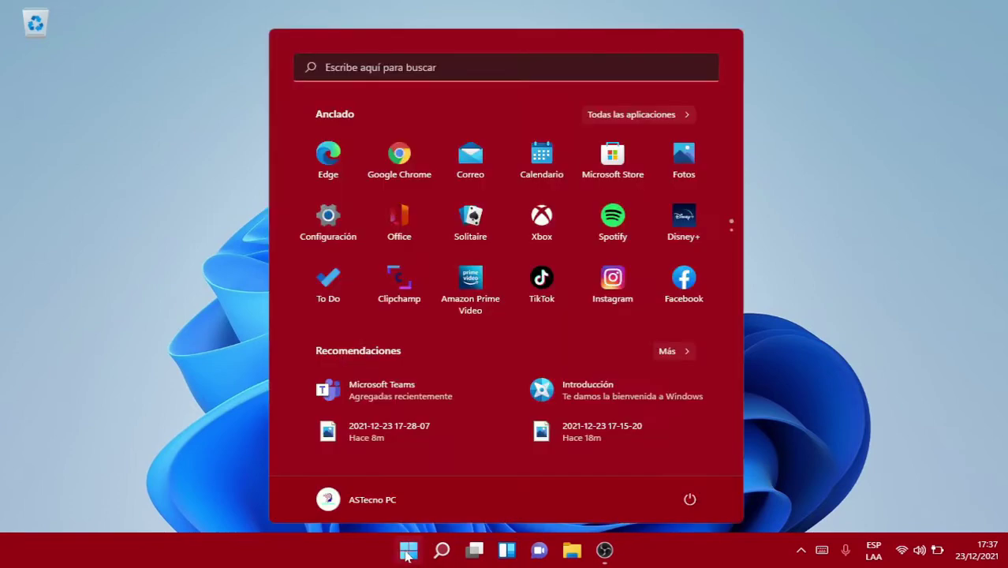
left_click(362, 499)
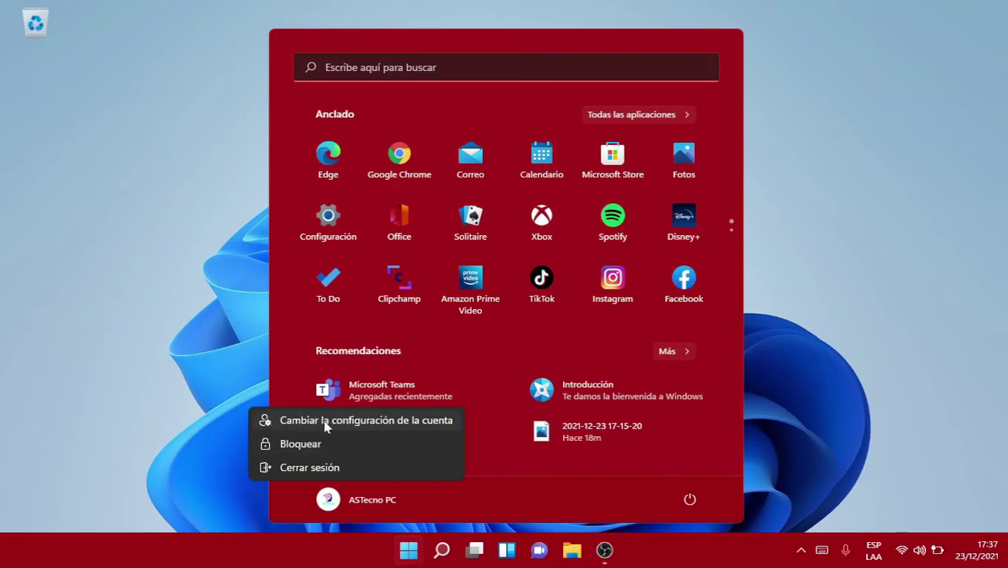
left_click(325, 422)
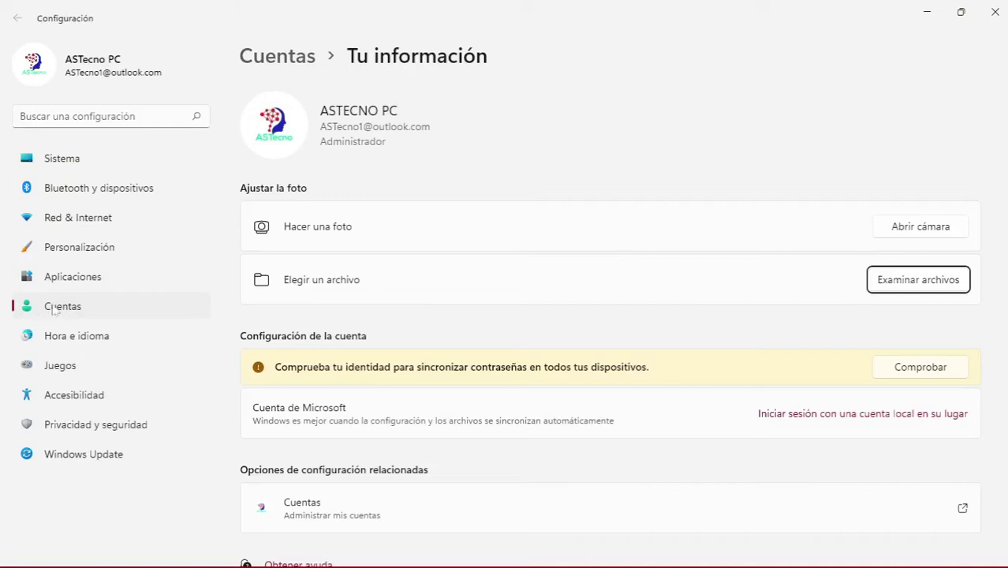
left_click(62, 310)
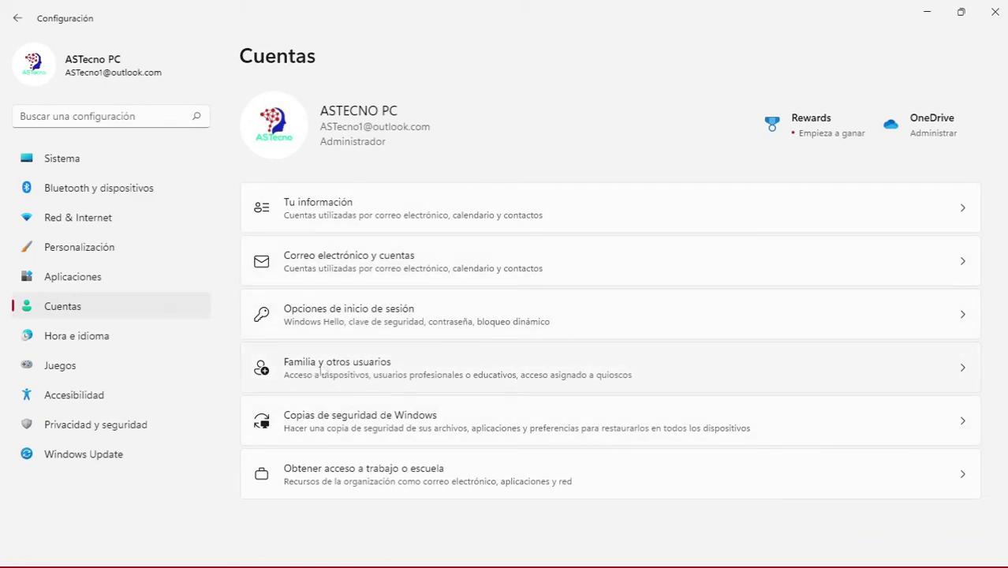
left_click(321, 370)
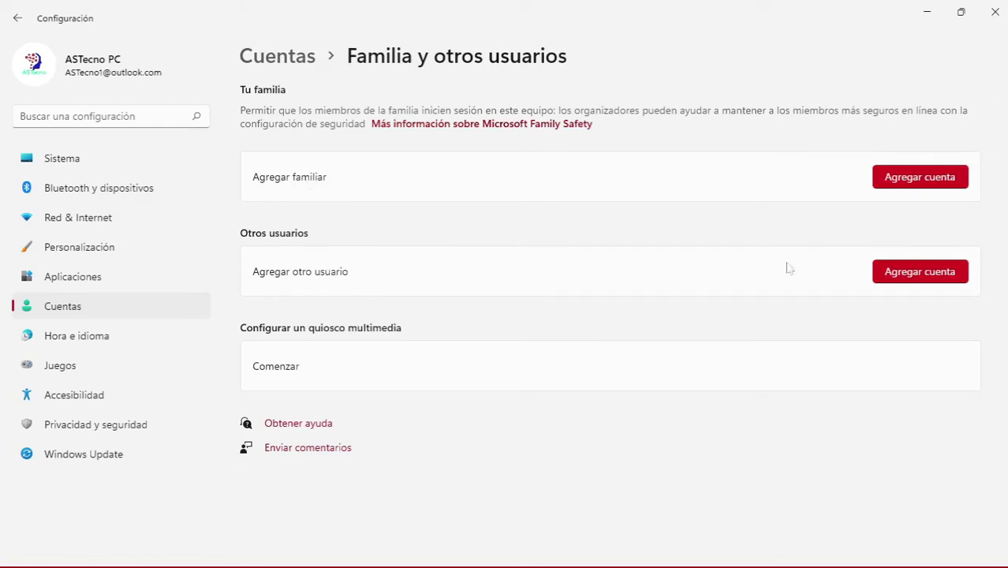
- Choose Agregar cuenta, say the sign-in information is unavailable, and add a user without a Microsoft account
left_click(903, 278)
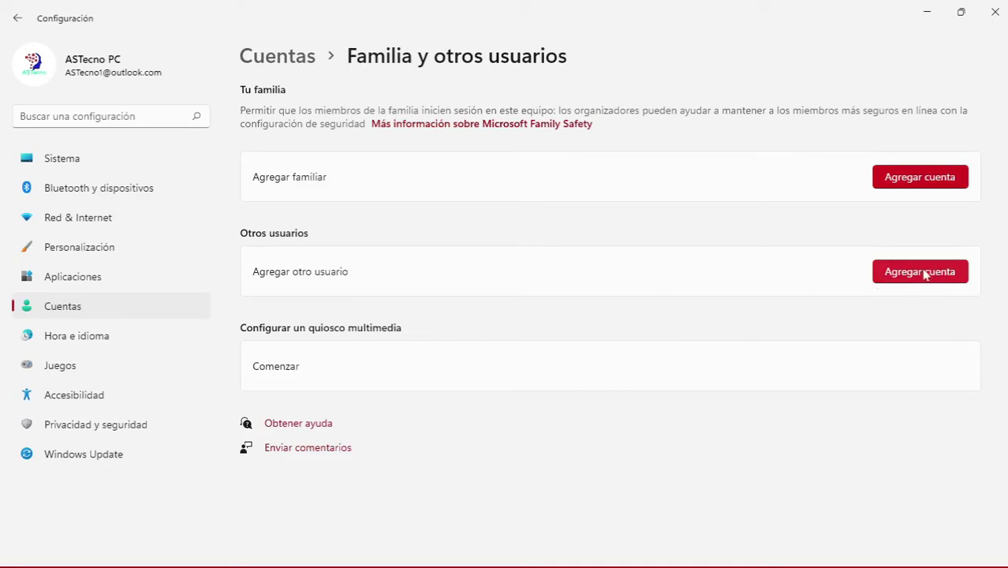
left_click(919, 274)
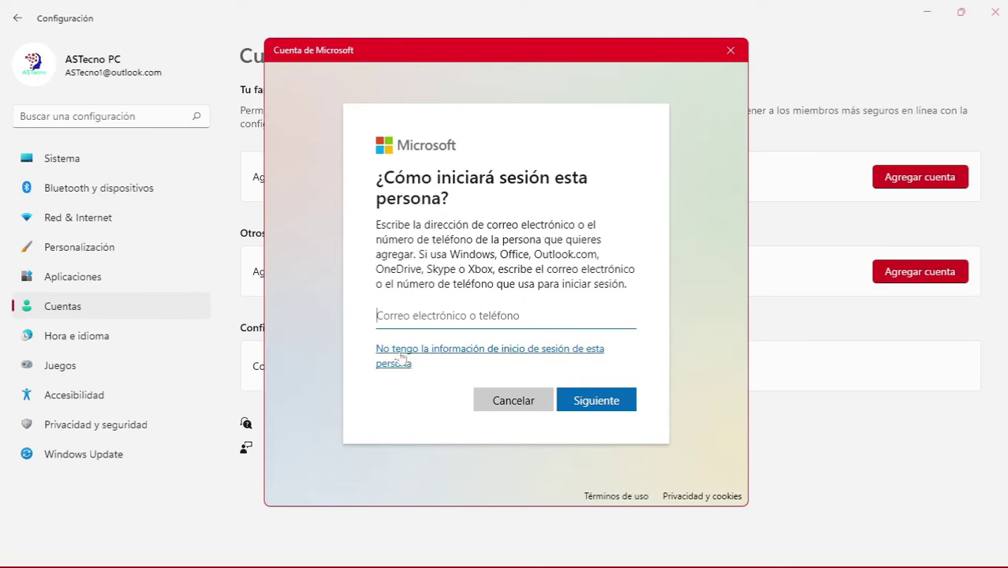
left_click(402, 359)
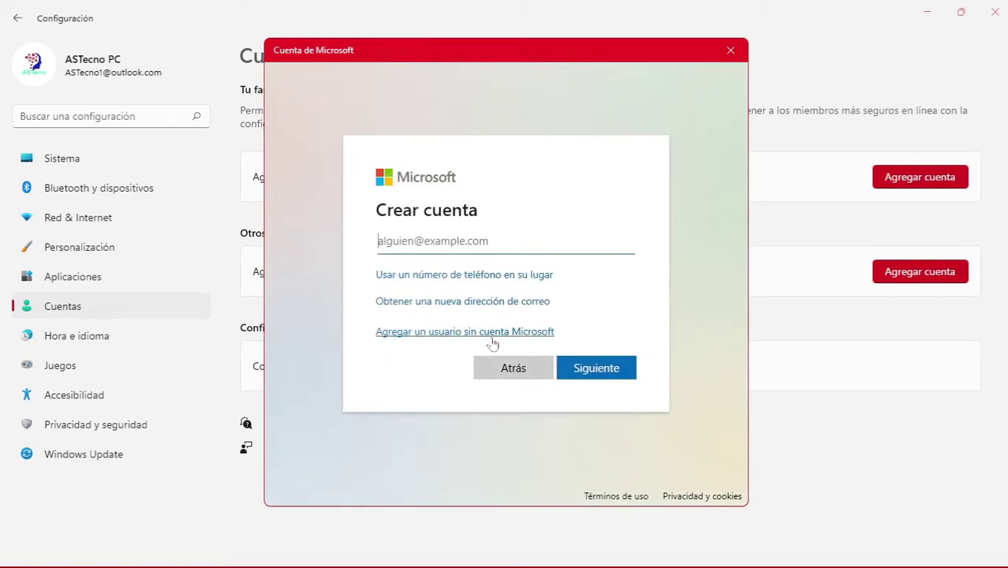
left_click(400, 332)
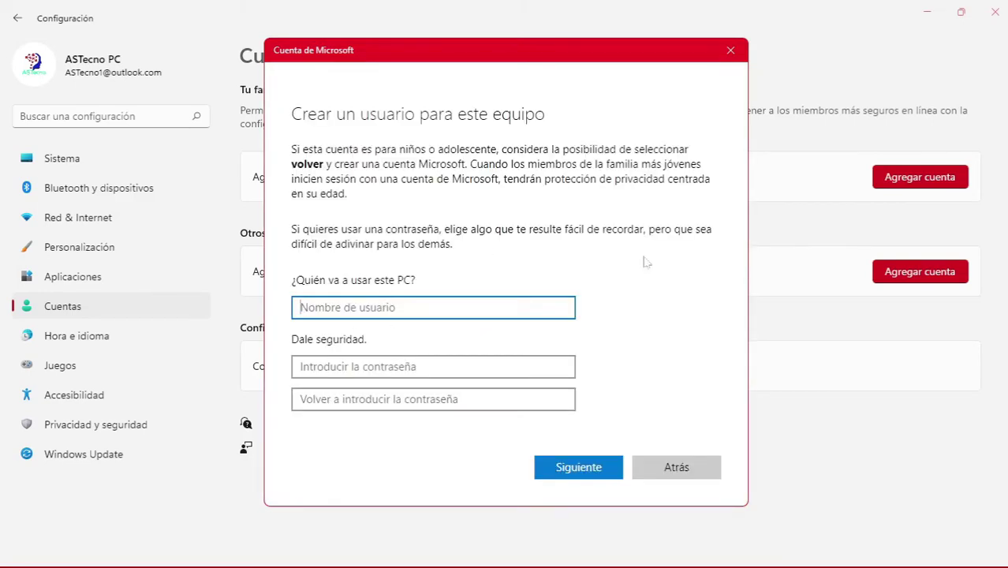
- Enter the new user's name and type the account password twice
type("Rubén")
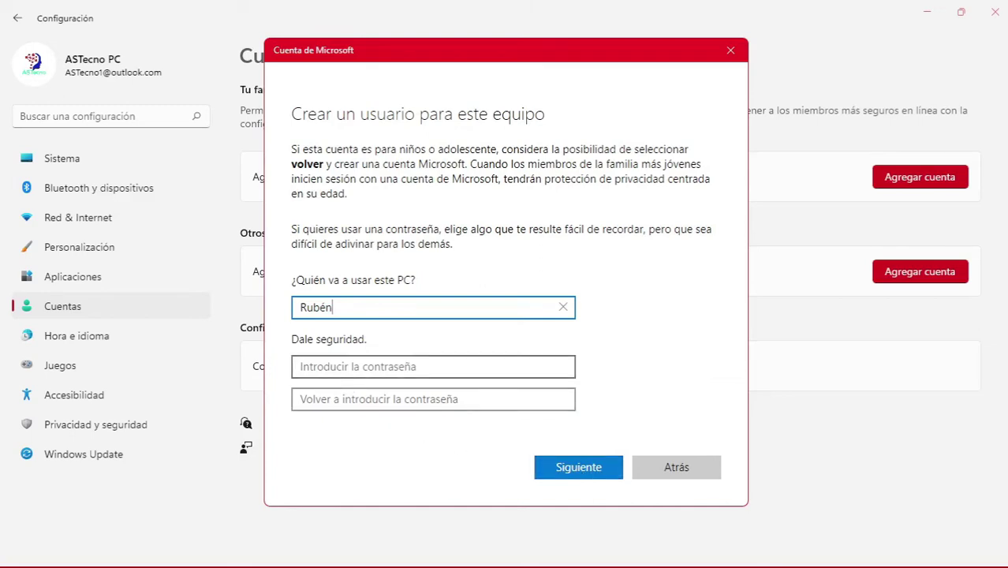
left_click(433, 366)
type("*****")
left_click(433, 399)
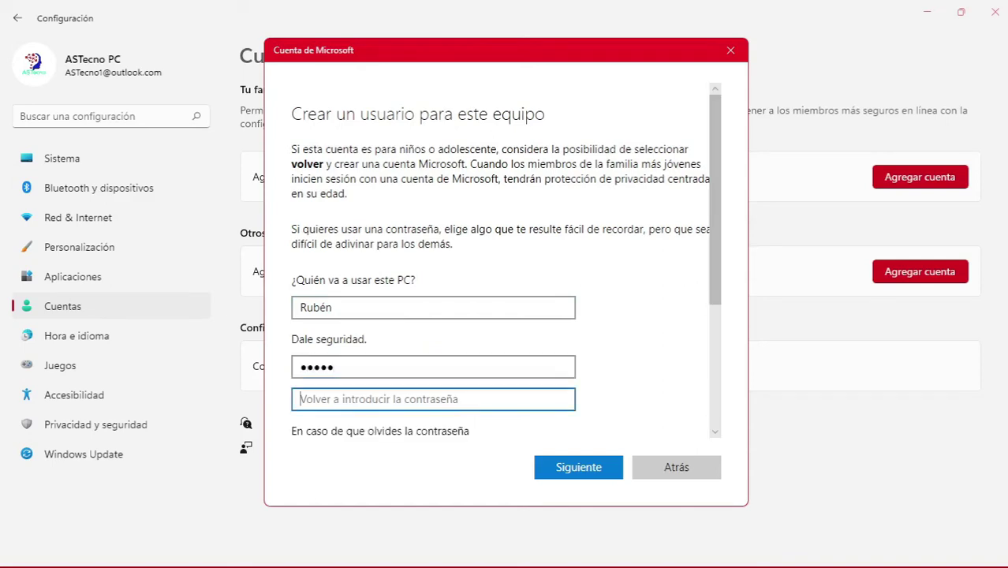
type("*****")
scroll(713, 119, "down", 5)
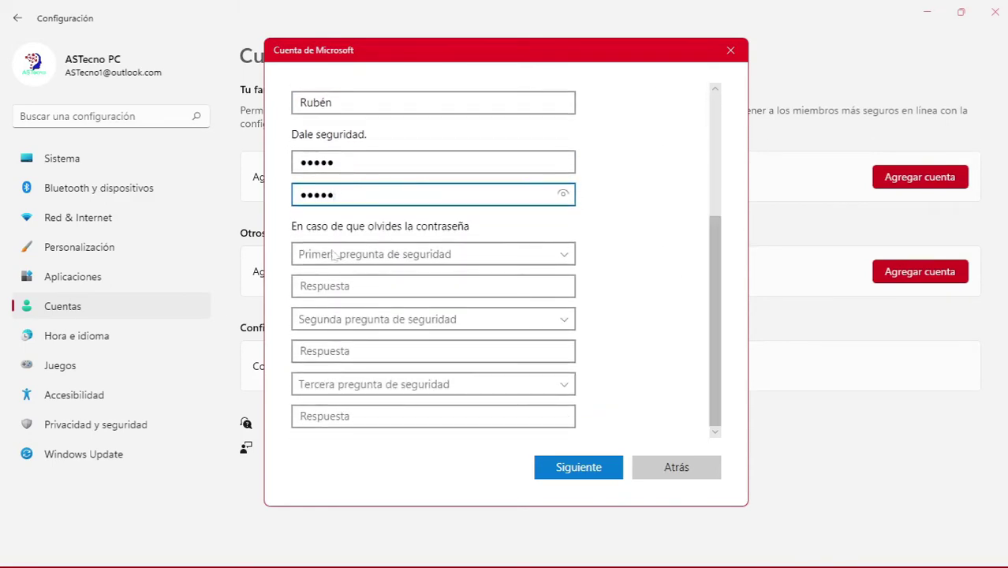
- Pick the first-pet, birth-city and childhood-nickname security questions and answer each one
left_click(568, 254)
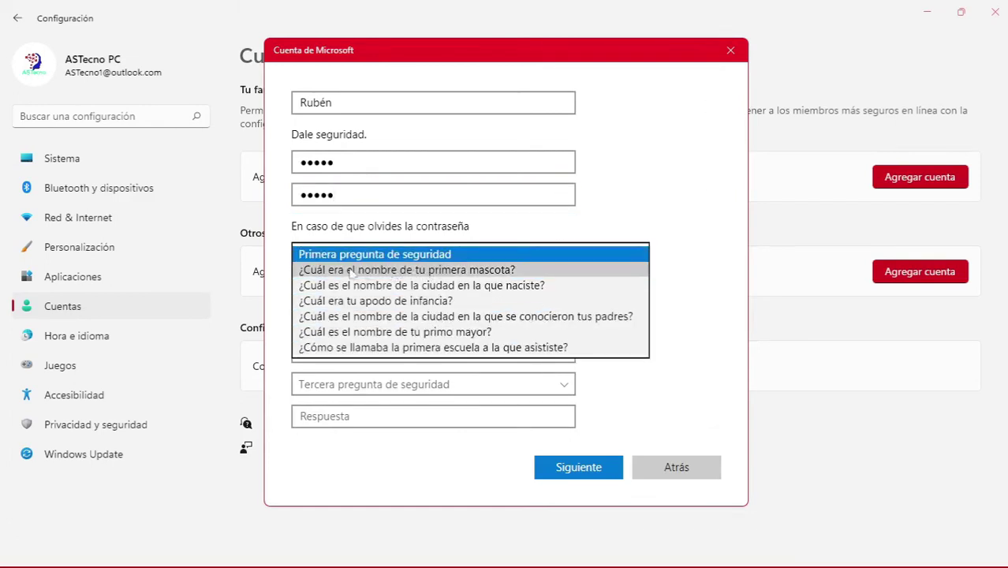
left_click(426, 270)
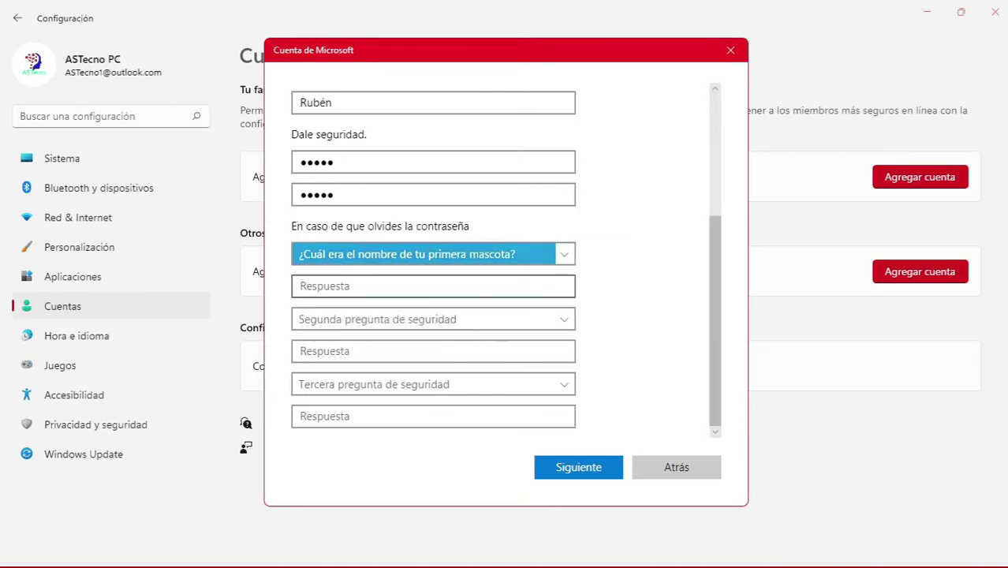
key("Tab")
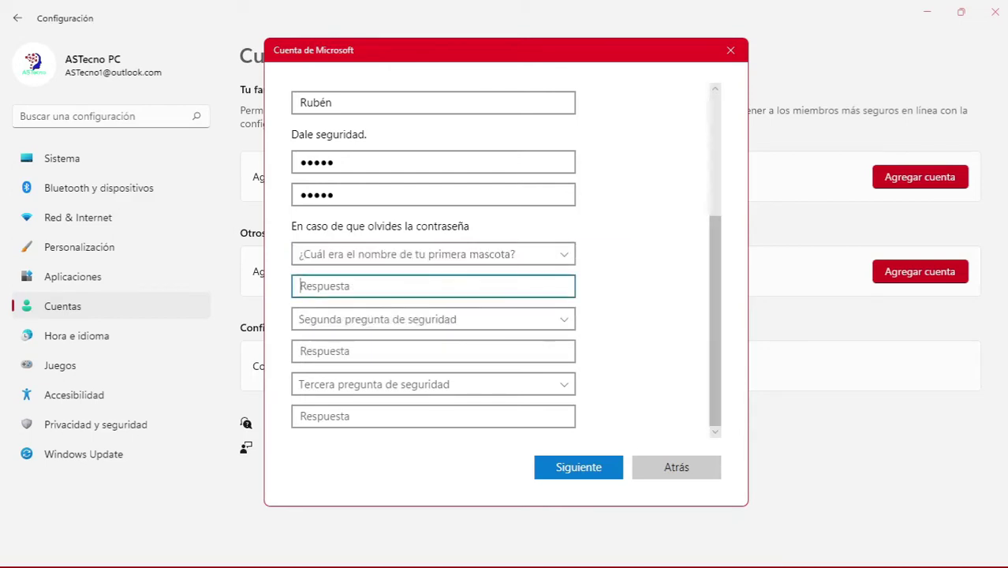
type("*****")
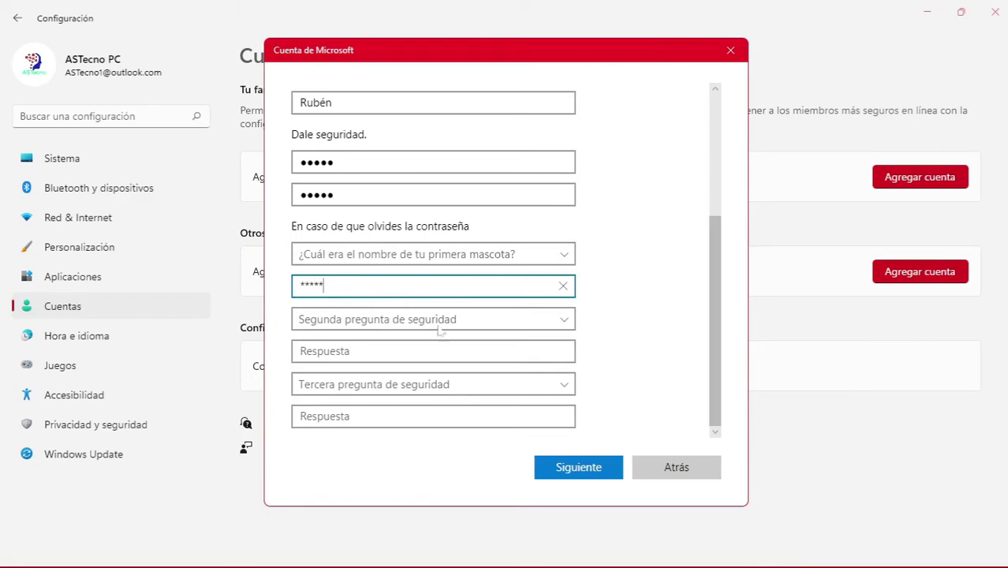
left_click(443, 322)
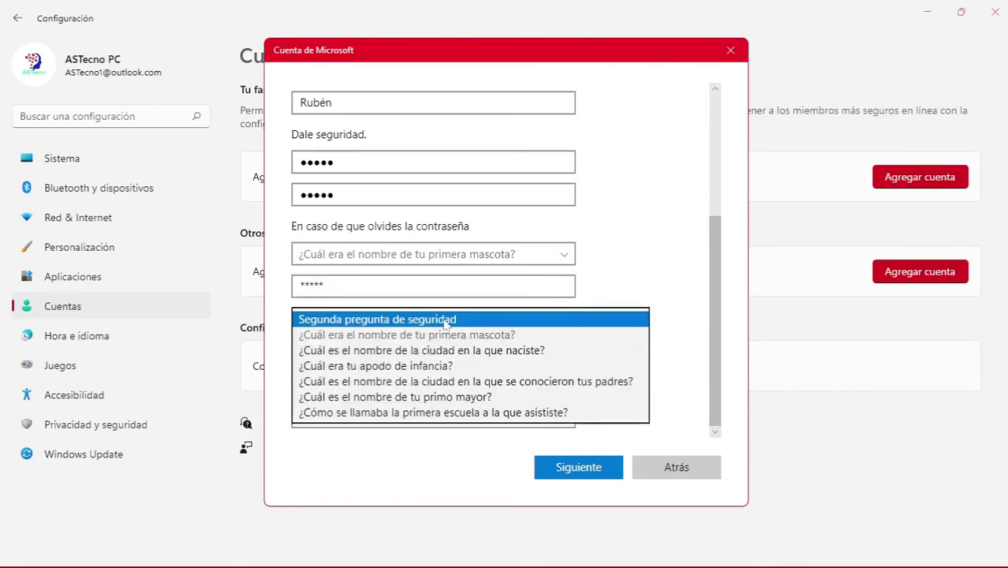
left_click(413, 351)
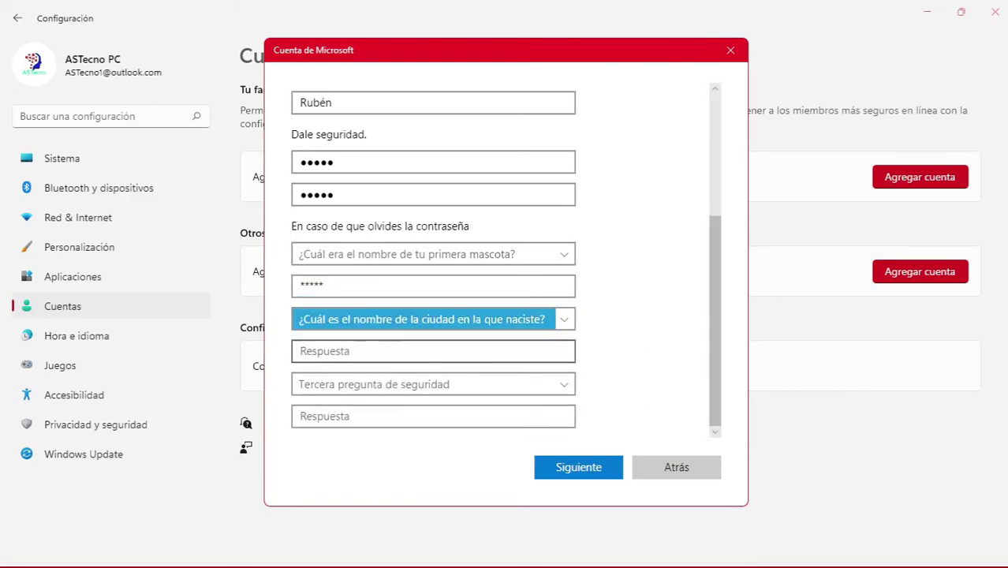
key("Tab")
type("*****")
left_click(430, 386)
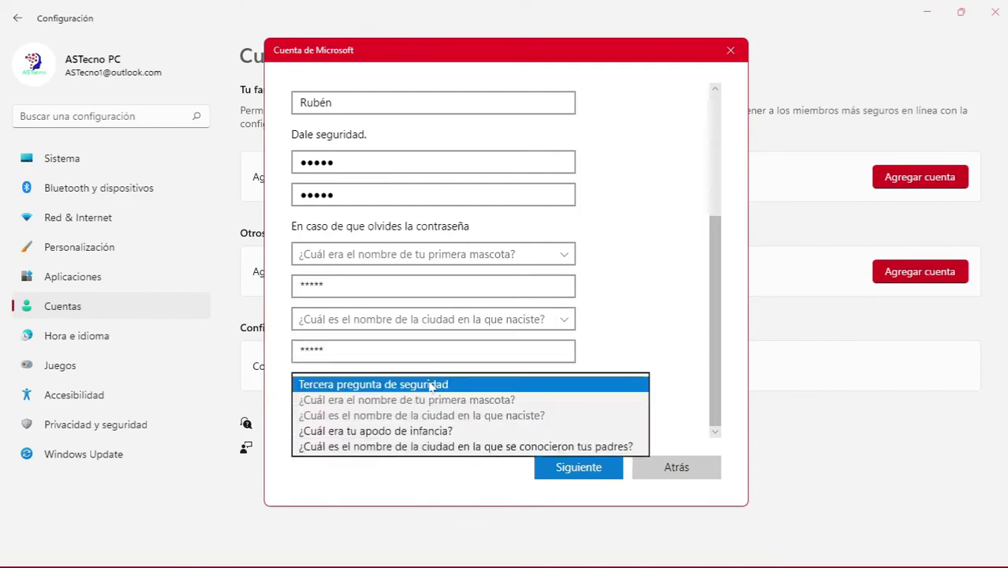
left_click(392, 432)
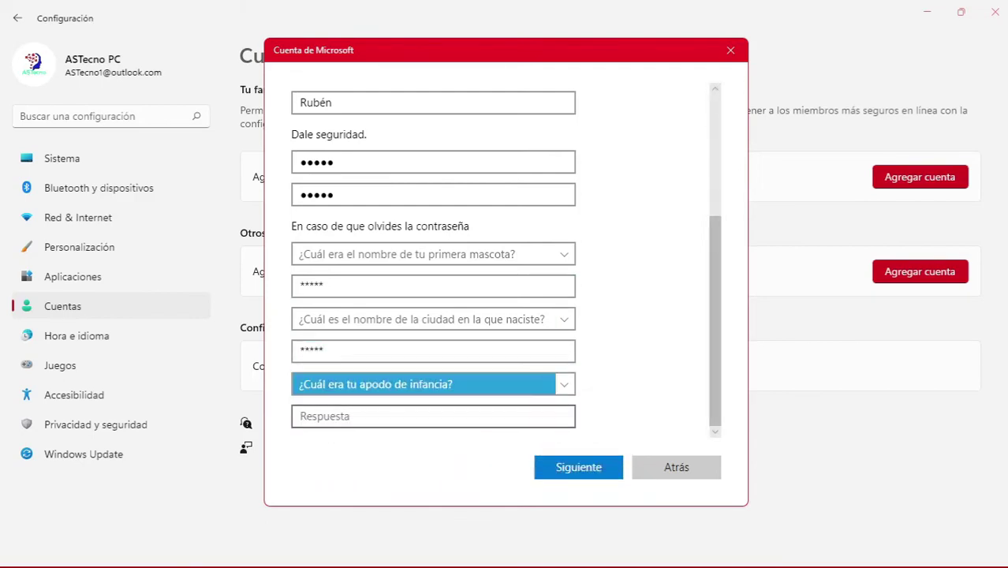
key("Tab")
type("*****")
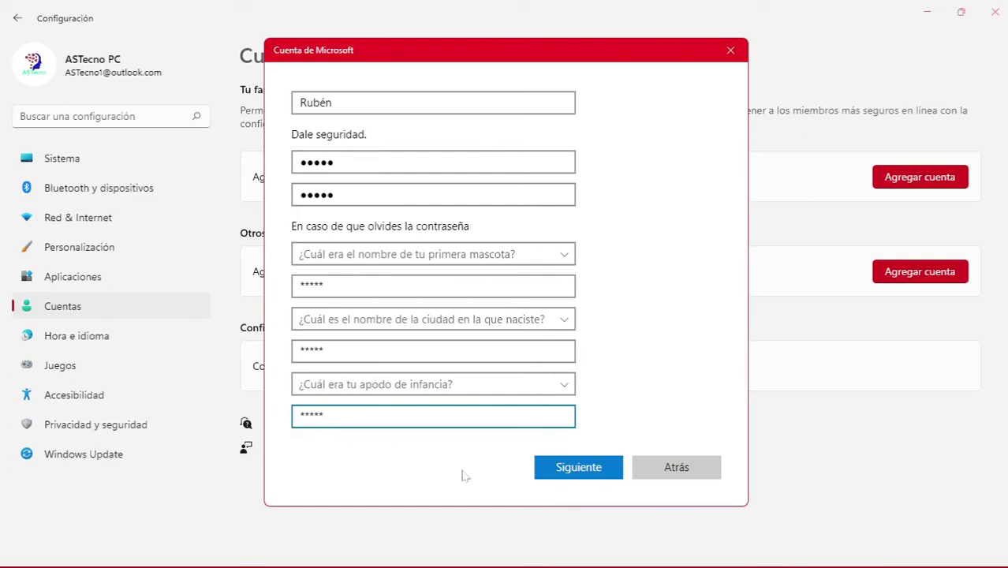
- Create the new local account, change its type to Administrador, and return to the Cuentas page
left_click(579, 469)
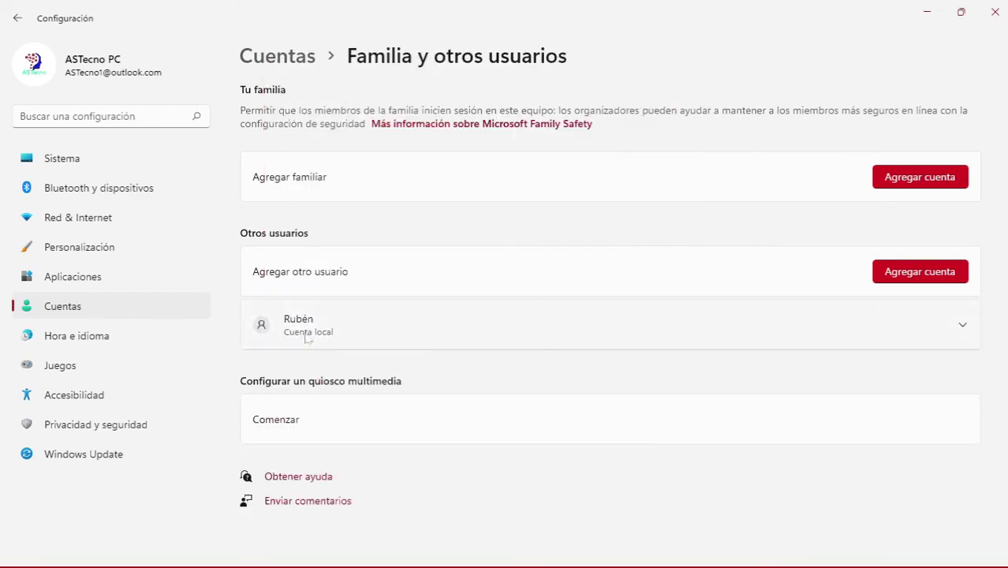
left_click(962, 327)
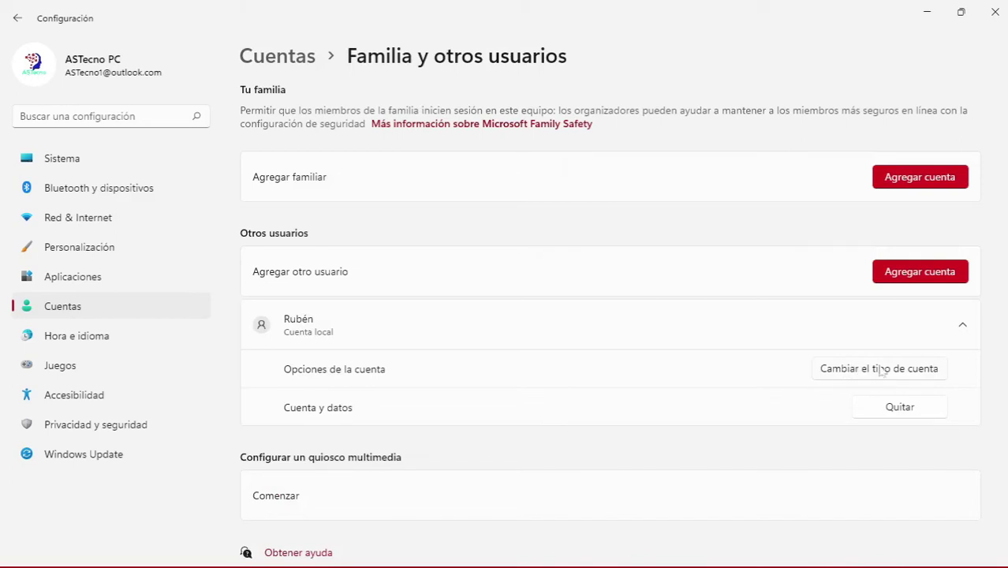
left_click(881, 371)
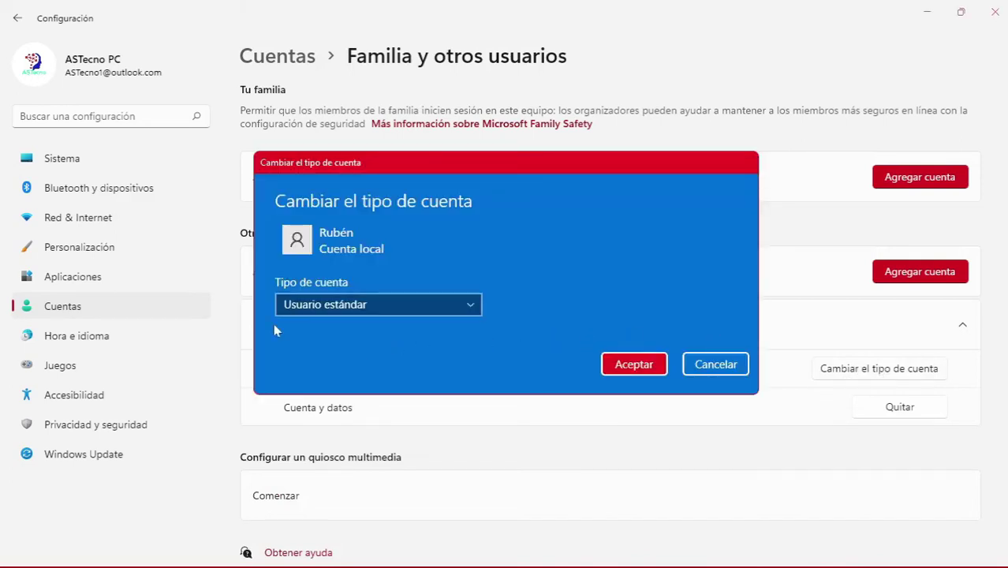
left_click(467, 309)
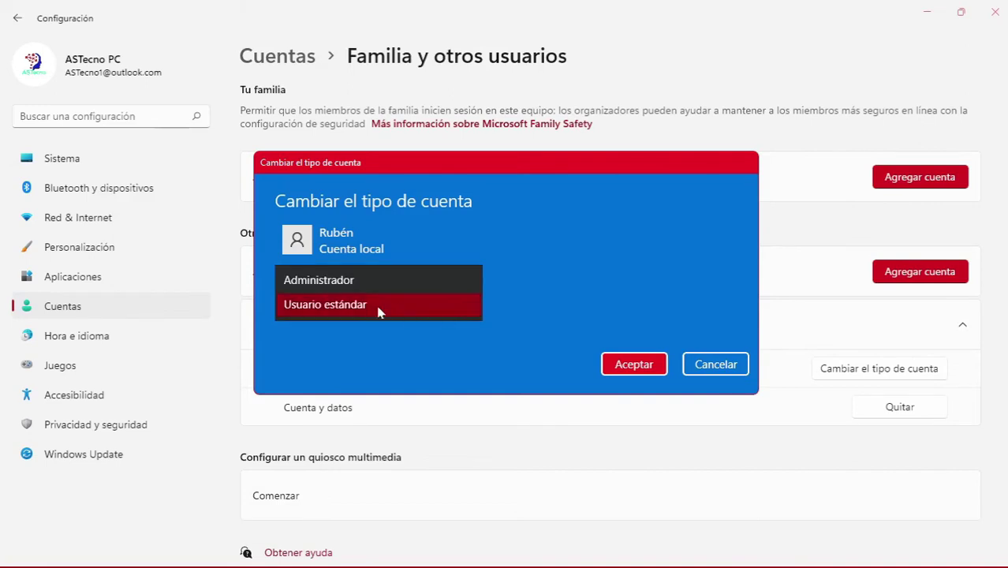
left_click(325, 282)
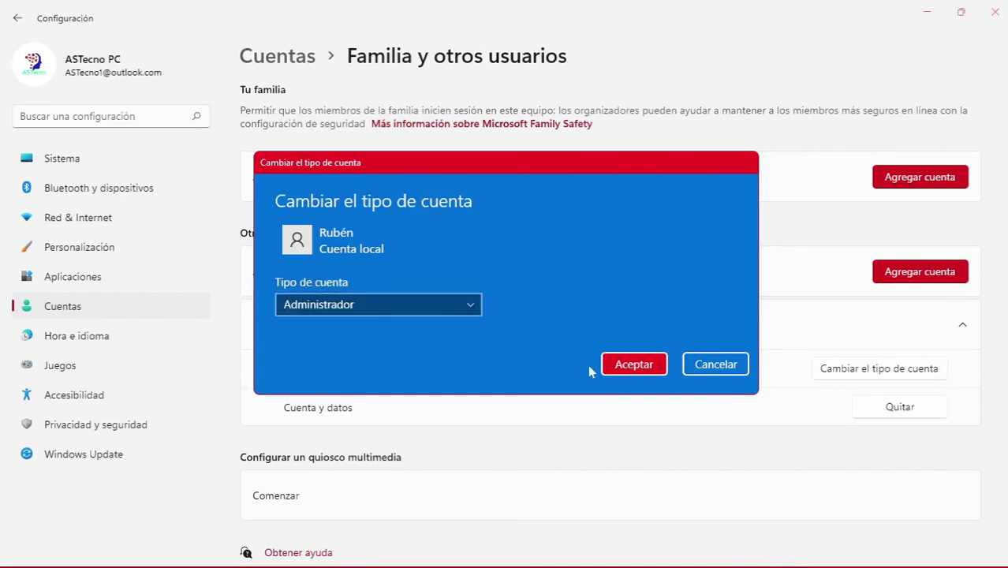
left_click(638, 366)
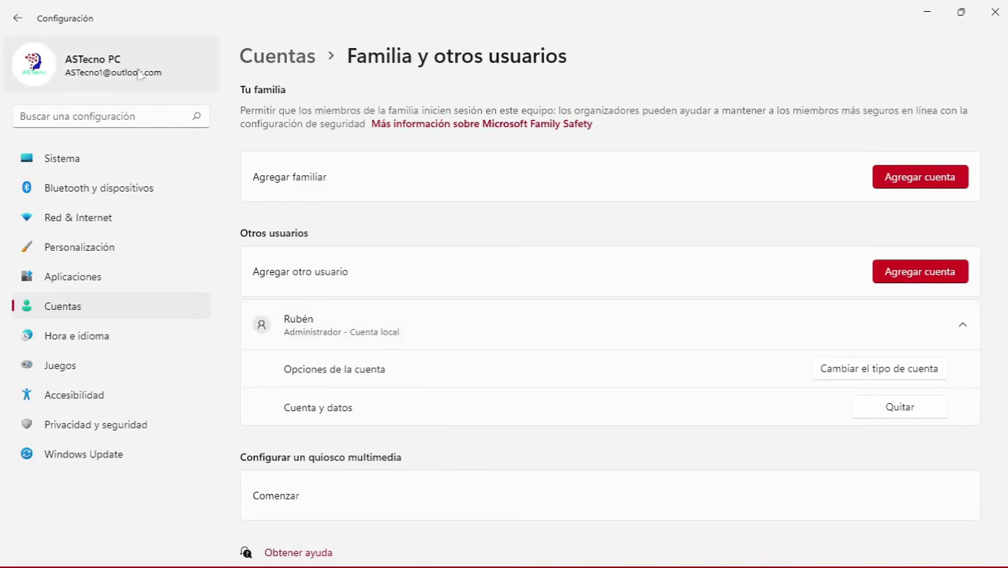
left_click(208, 305)
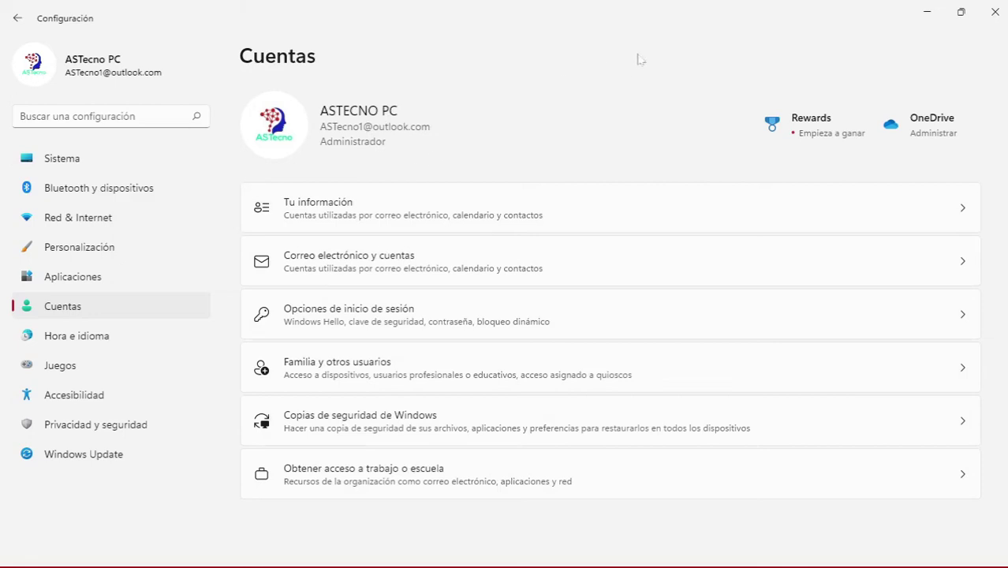
- Close Settings, search 'administrador de tareas', pin Task Manager to the taskbar and launch it
left_click(996, 16)
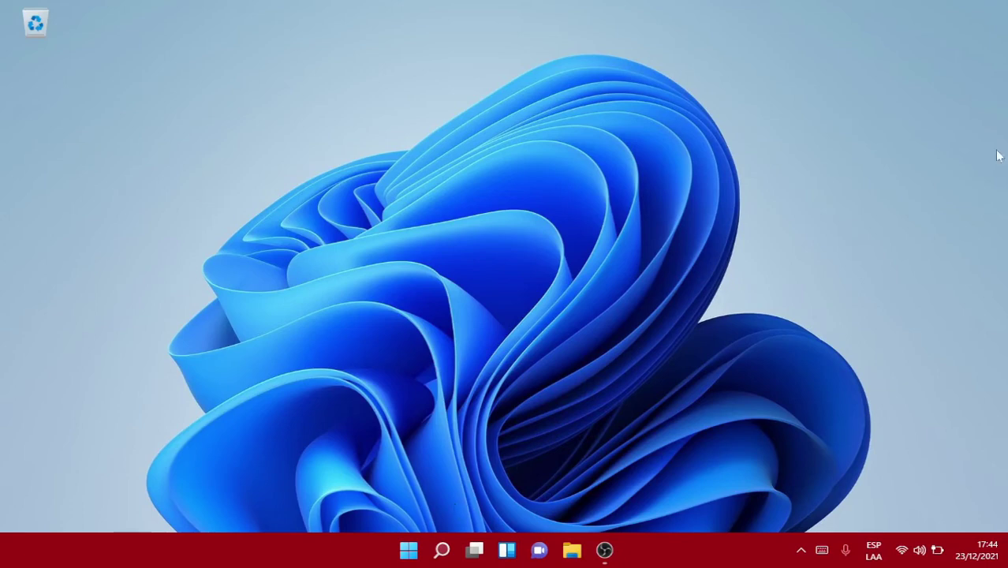
left_click(442, 550)
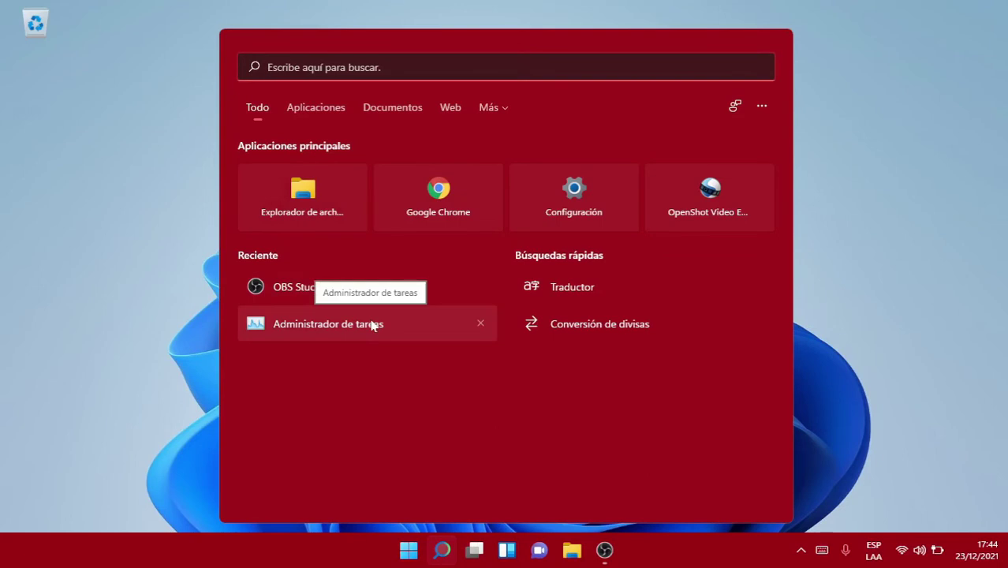
type("adm")
type("in")
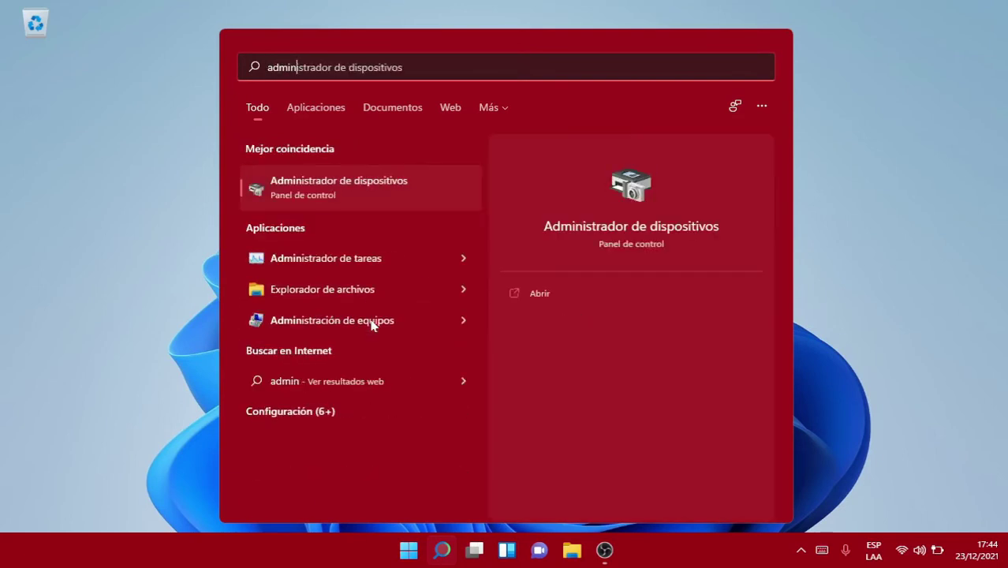
type("istrador de tareas")
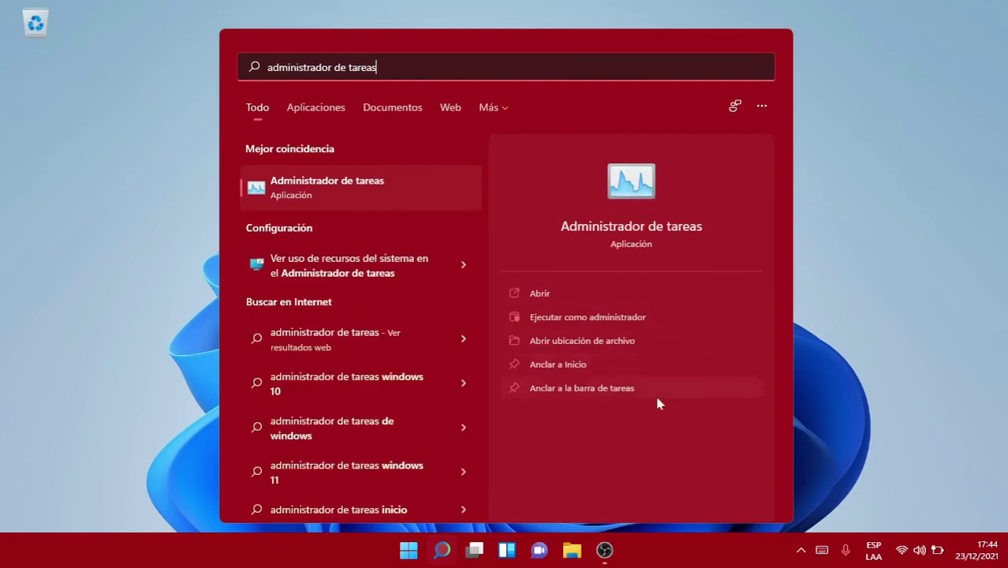
left_click(564, 388)
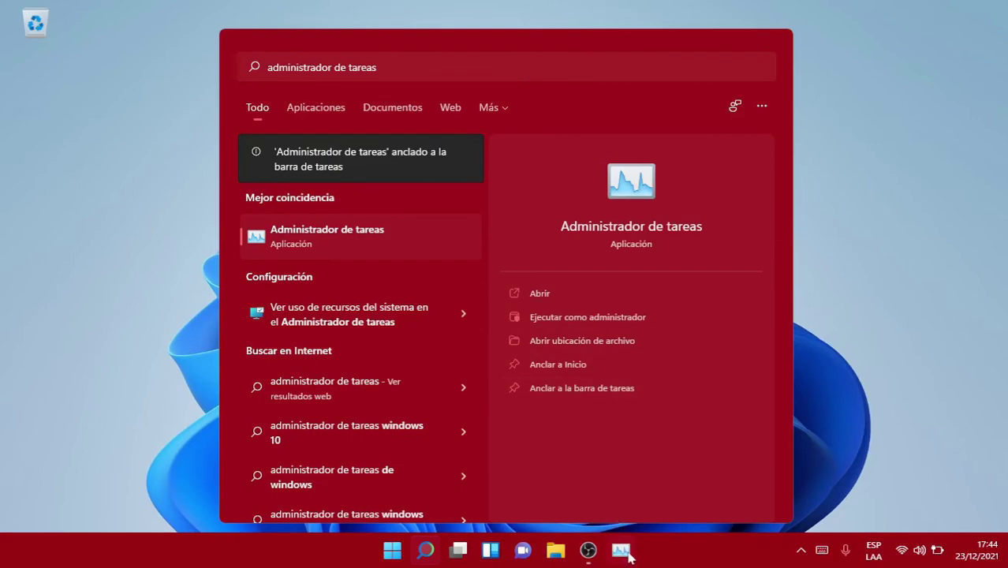
left_click(538, 294)
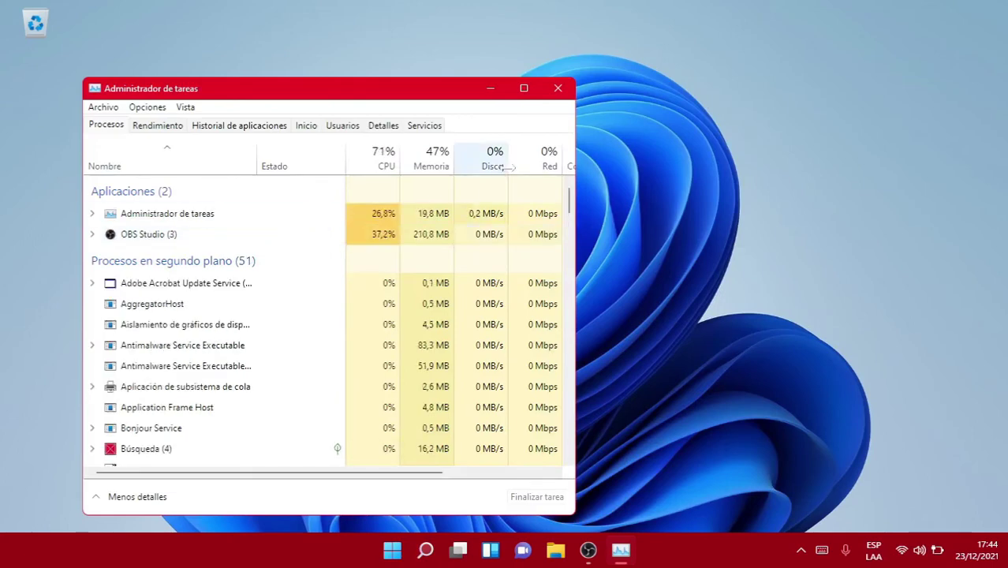
- Maximize Task Manager and, from the Usuarios tab, choose 'Administrar cuentas de usuario' for the signed-in user
left_click(523, 91)
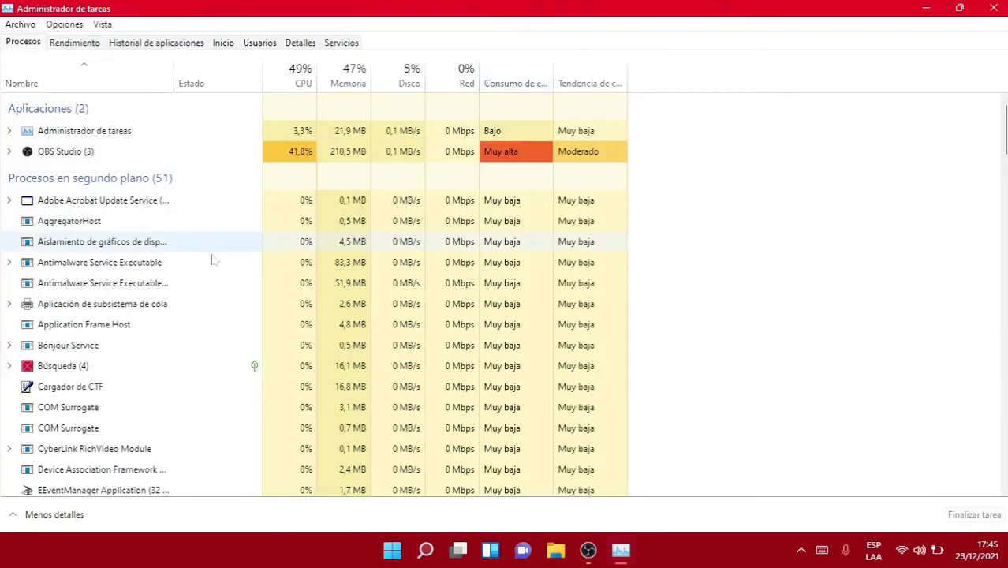
left_click(260, 42)
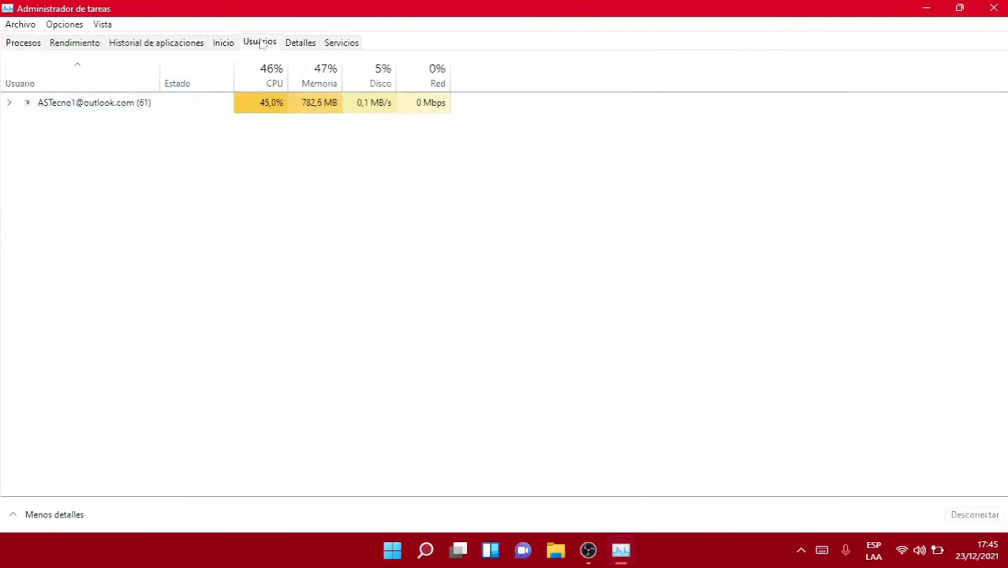
right_click(93, 109)
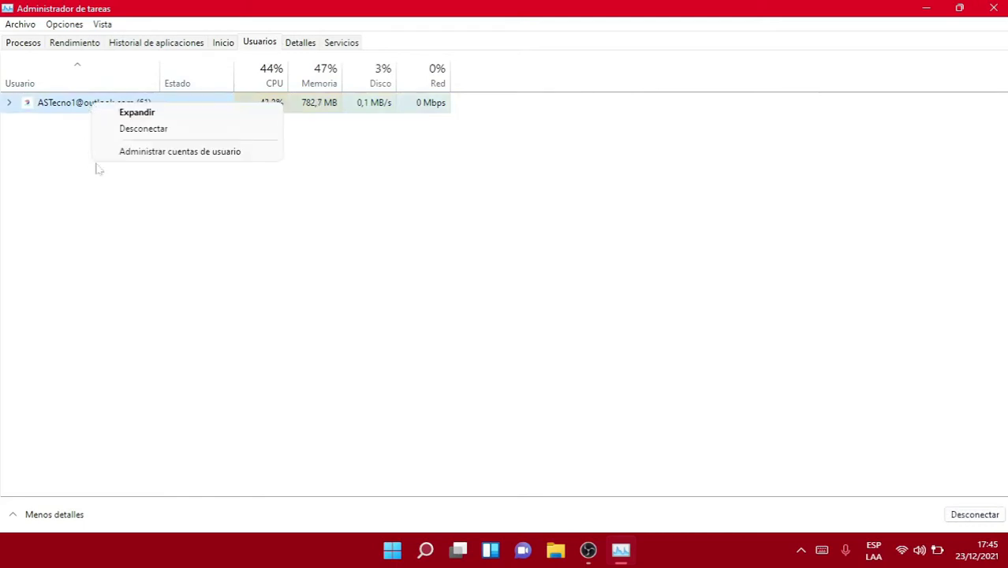
left_click(158, 152)
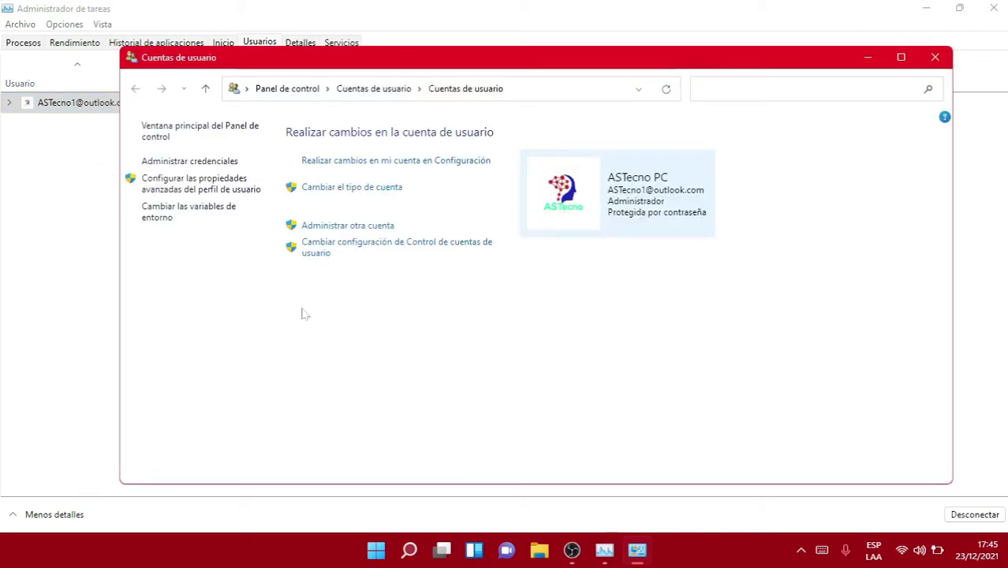
- Change the original account's type to Estándar, then close Cuentas de usuario and Task Manager
left_click(333, 188)
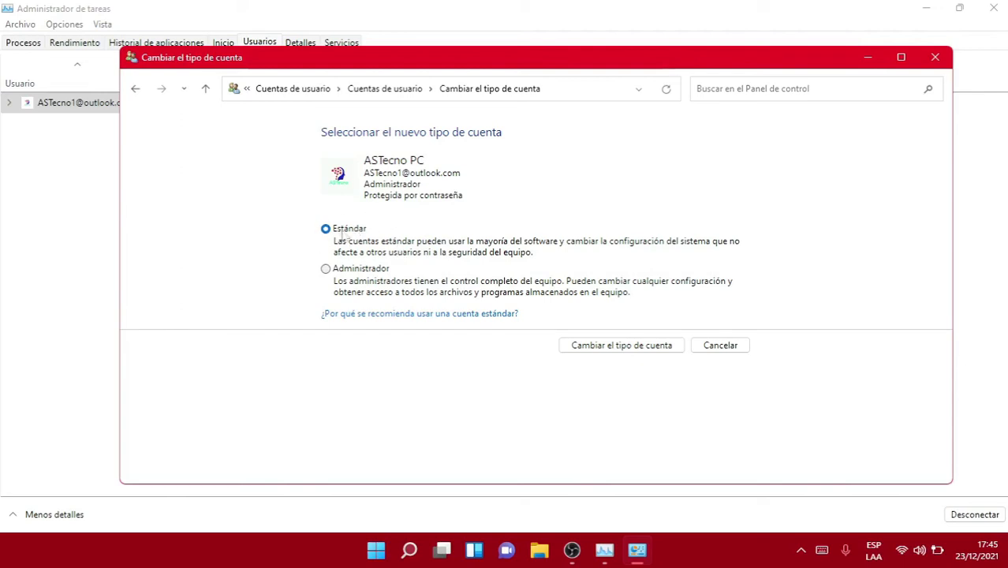
left_click(325, 269)
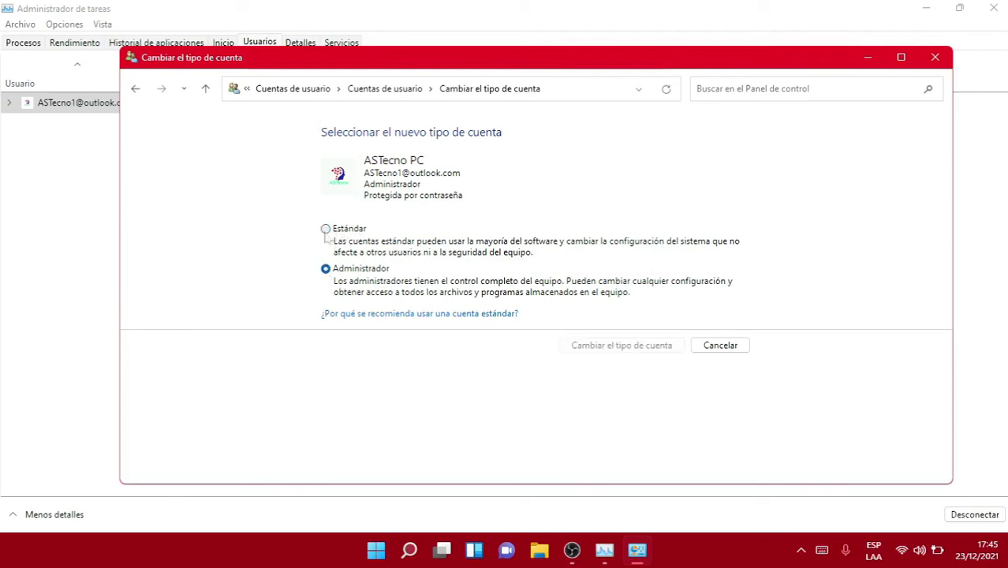
left_click(326, 230)
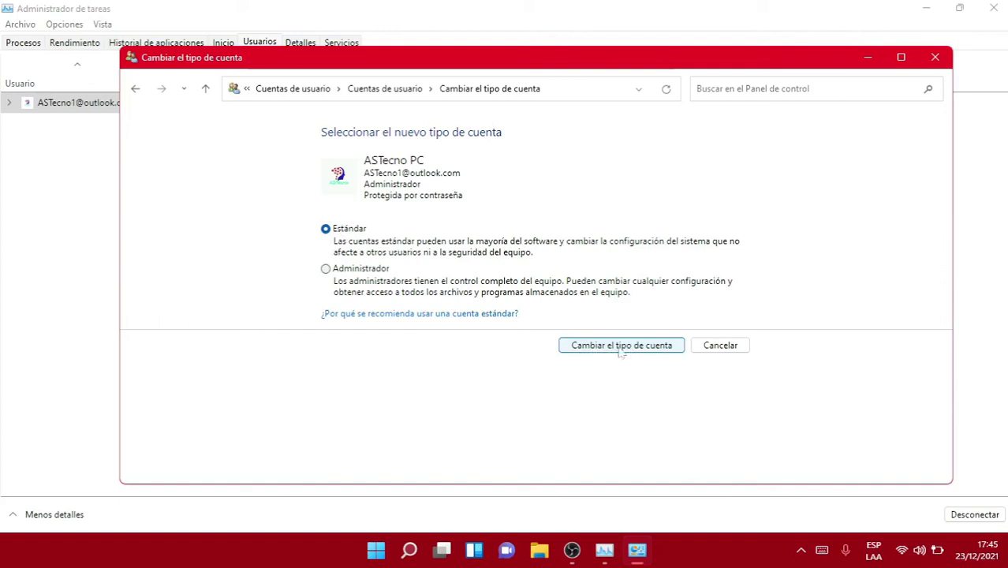
left_click(621, 345)
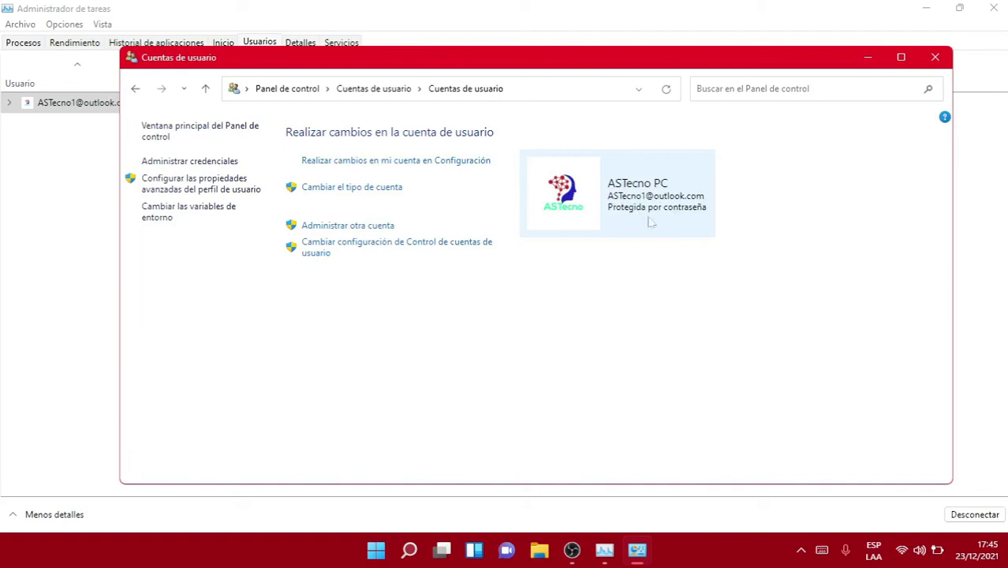
left_click(936, 59)
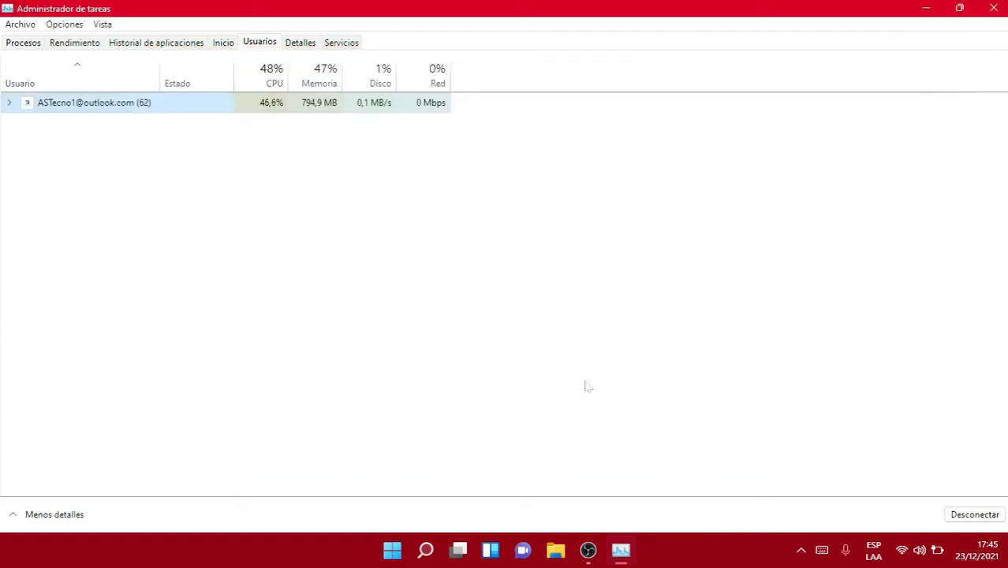
left_click(994, 7)
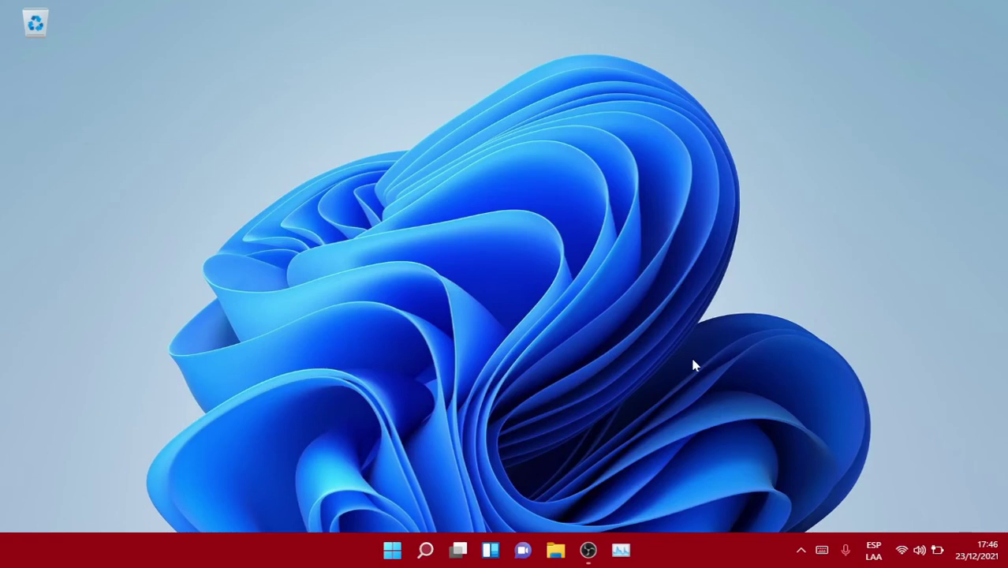
- Sign out of the current account via the Start menu's account options
left_click(392, 551)
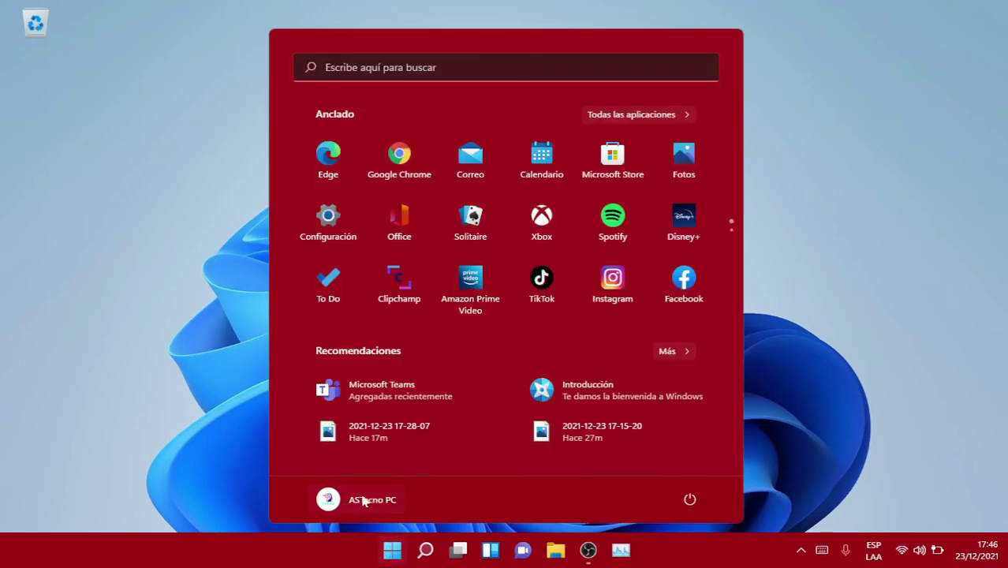
left_click(363, 500)
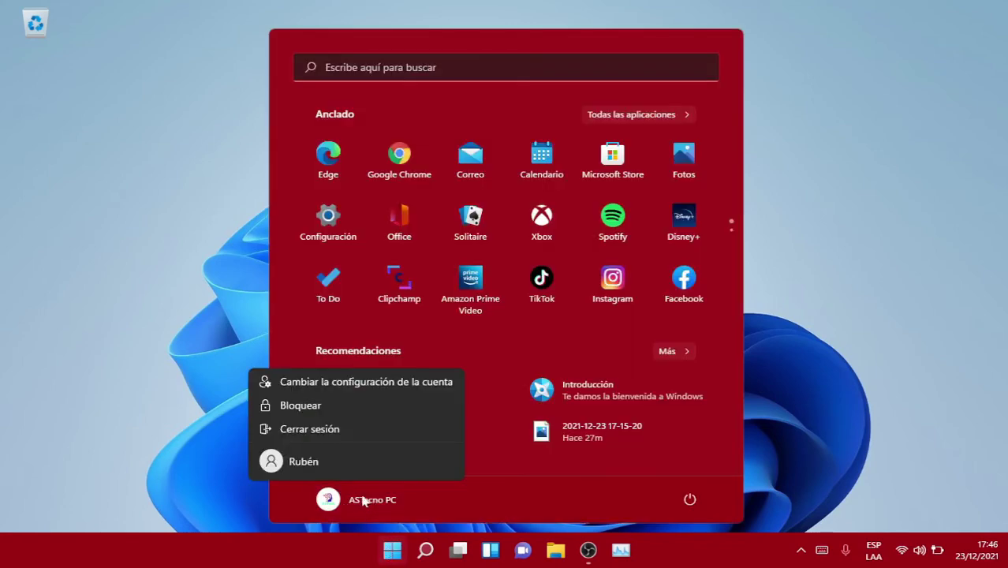
left_click(316, 429)
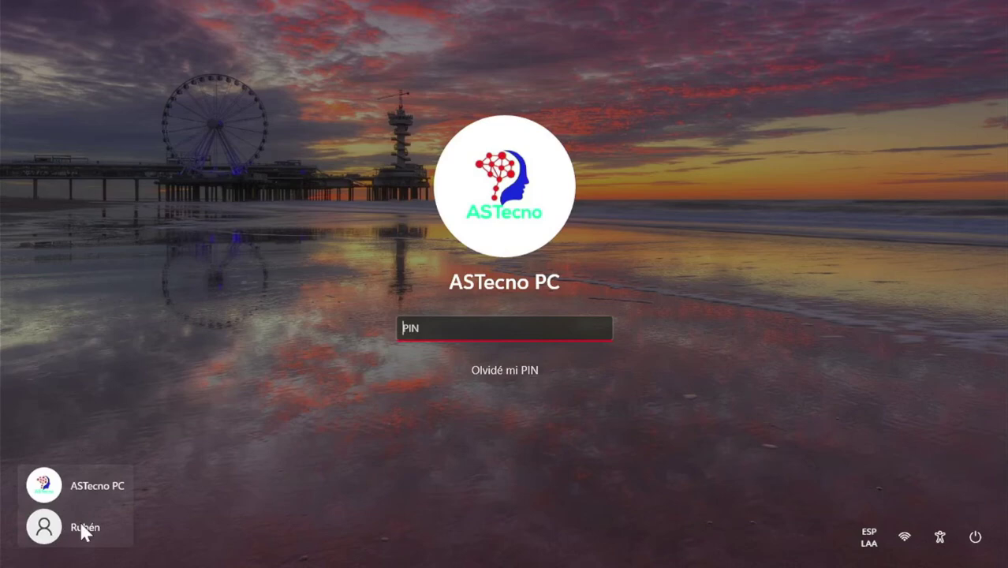
- Sign in to the new local account with its password
left_click(81, 525)
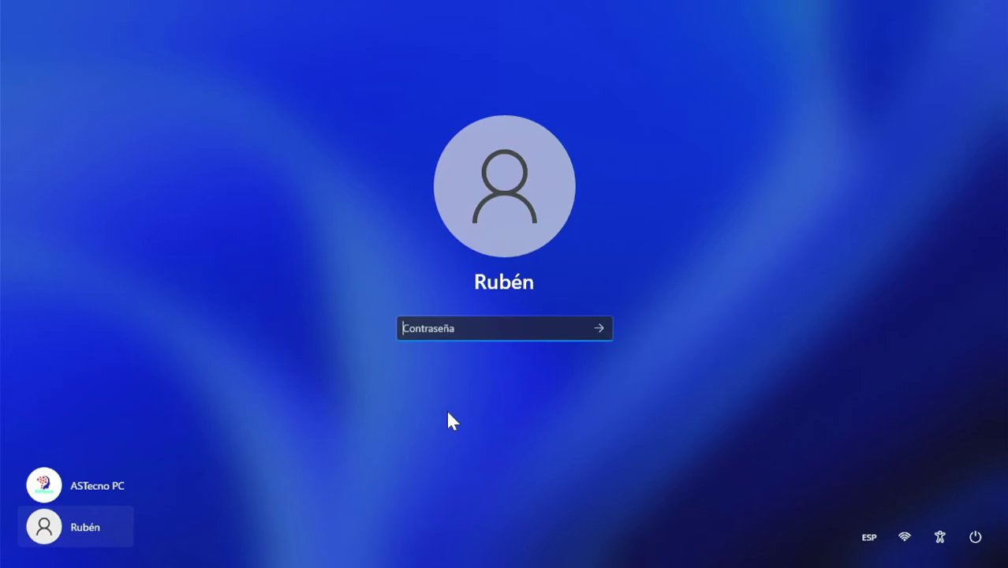
type("*****")
key("Return")
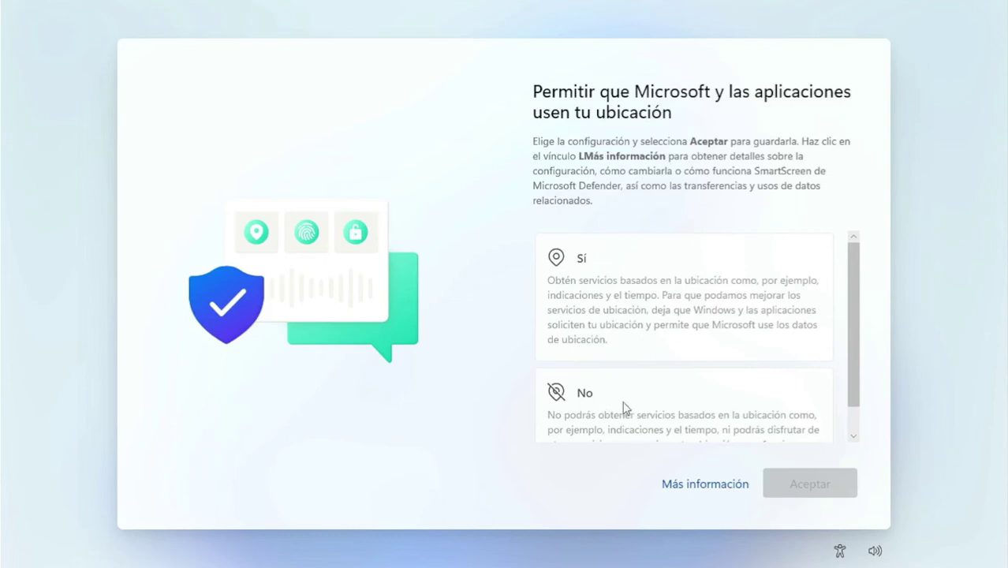
- Decline location, Find my device, handwriting, tailored experiences and advertising ID; send only required diagnostics
left_click(647, 410)
left_click(810, 489)
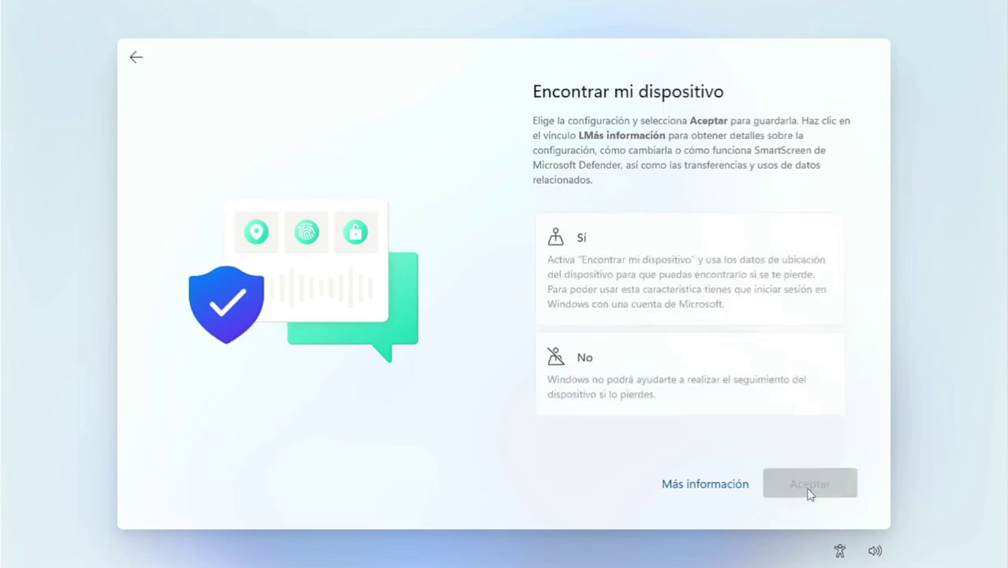
left_click(810, 485)
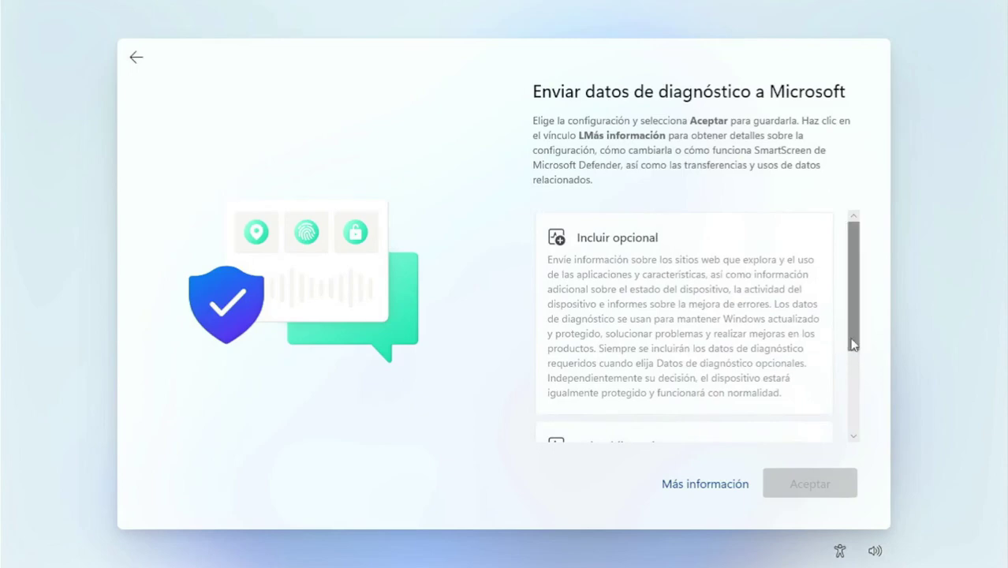
scroll(652, 345, "down", 4)
left_click(652, 345)
left_click(805, 485)
left_click(621, 388)
left_click(797, 481)
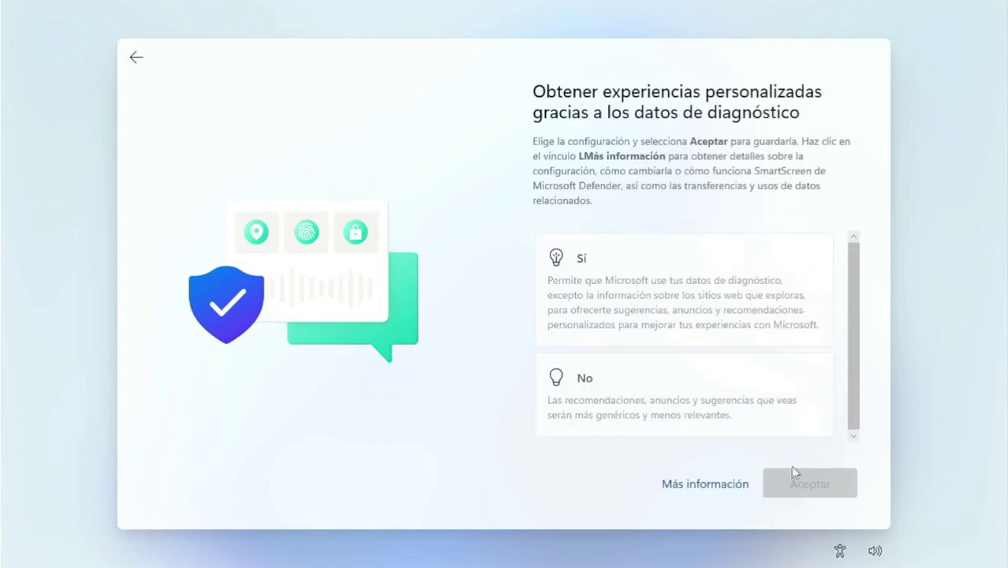
left_click(781, 422)
left_click(809, 483)
left_click(809, 490)
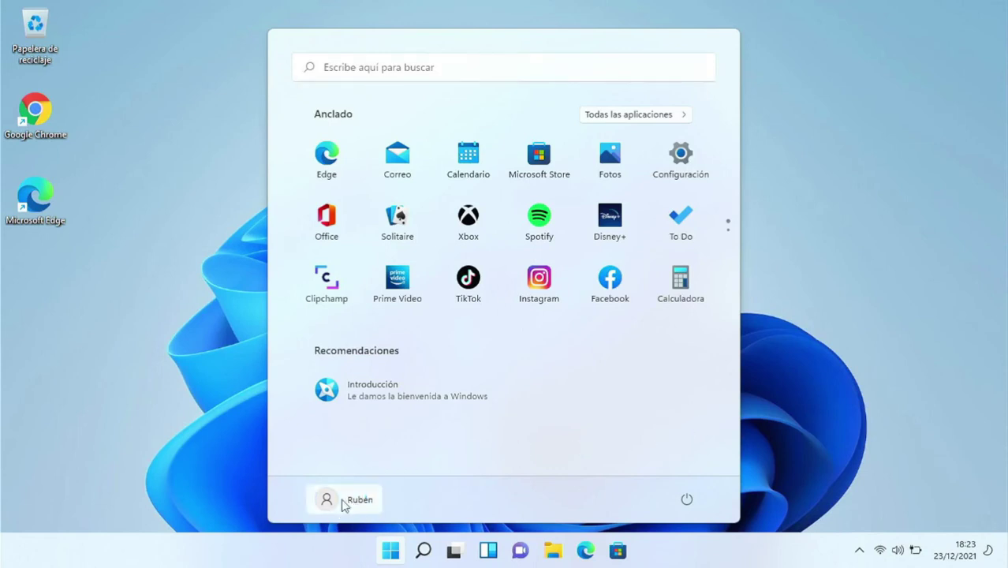
- Check the new user's Tu información page shows a local Administrador account, then close Settings
left_click(344, 502)
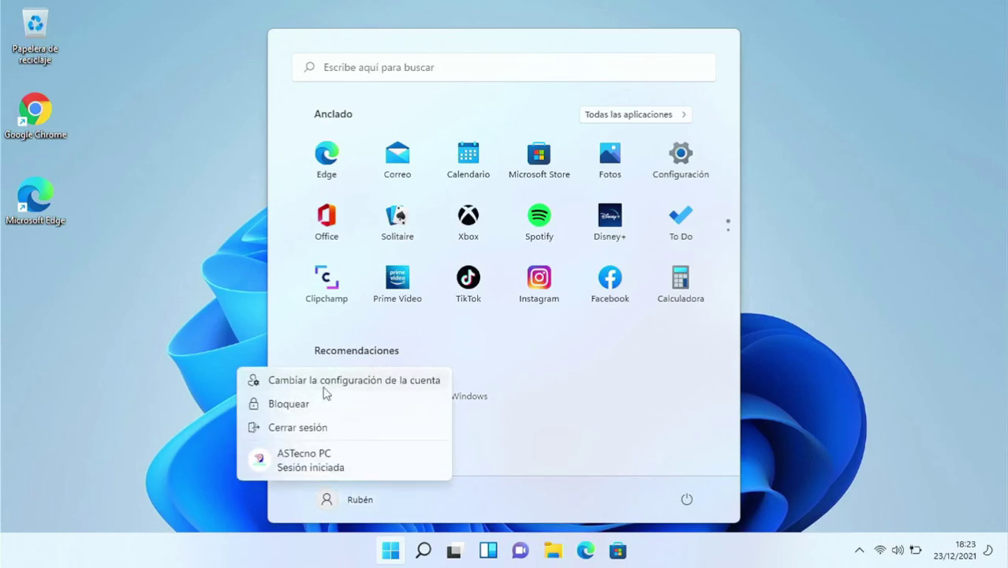
left_click(326, 383)
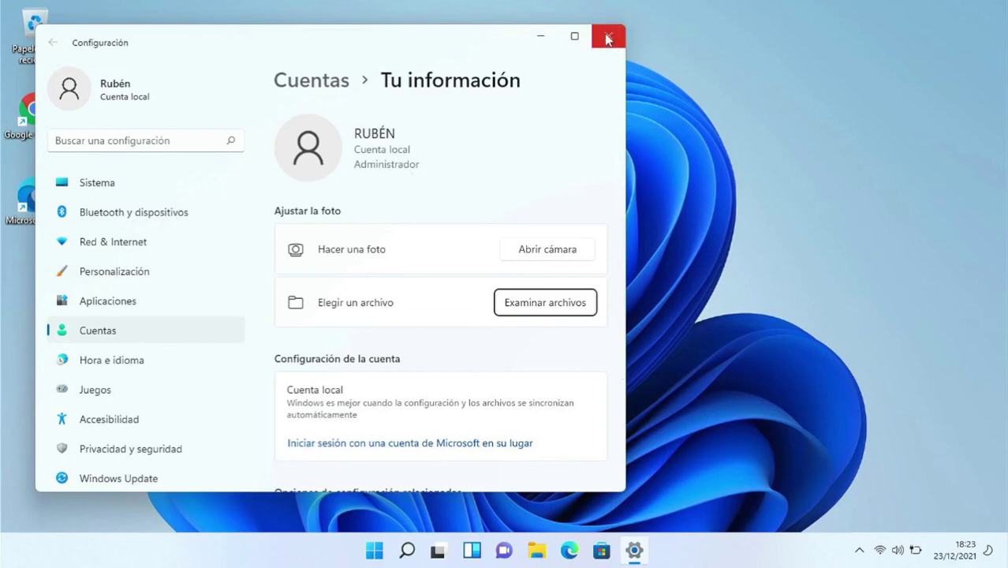
left_click(607, 36)
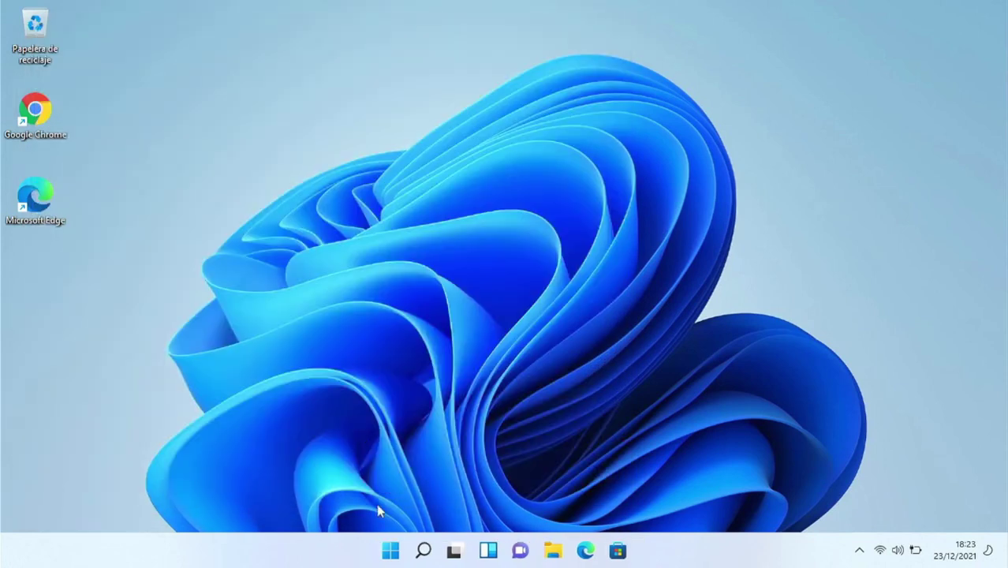
- Sign out of the new local account and sign back into ASTecno PC with its PIN
left_click(393, 549)
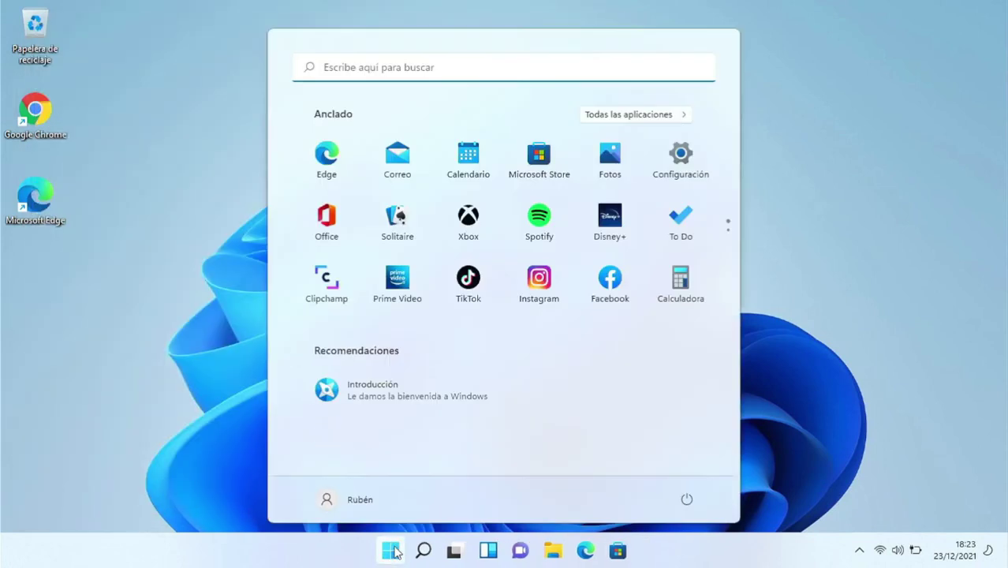
left_click(340, 496)
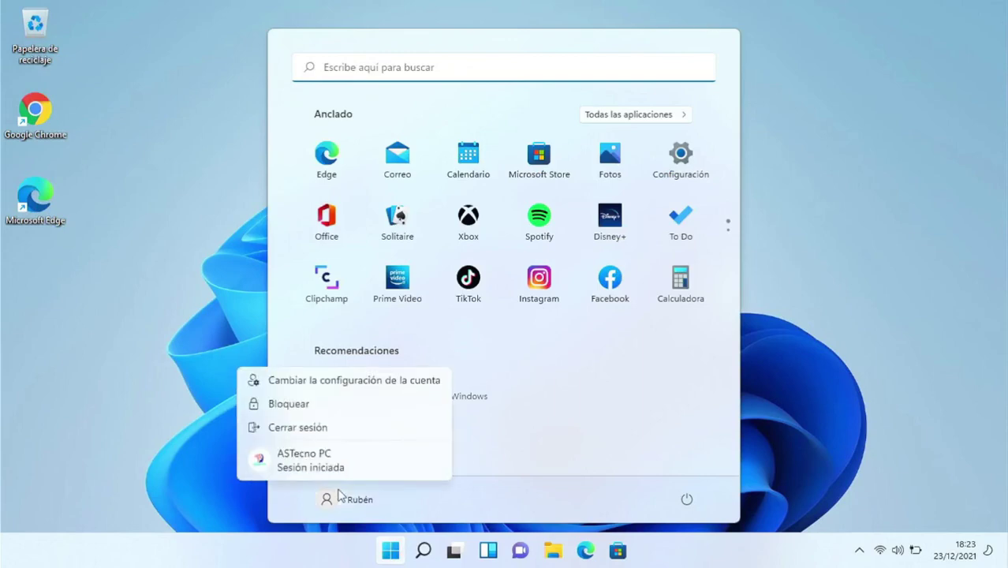
left_click(342, 432)
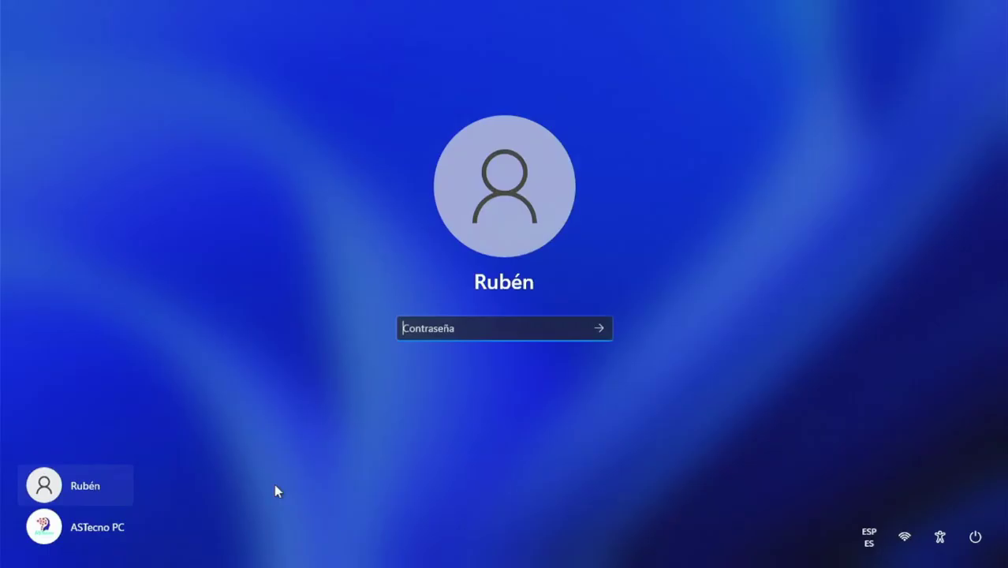
left_click(88, 528)
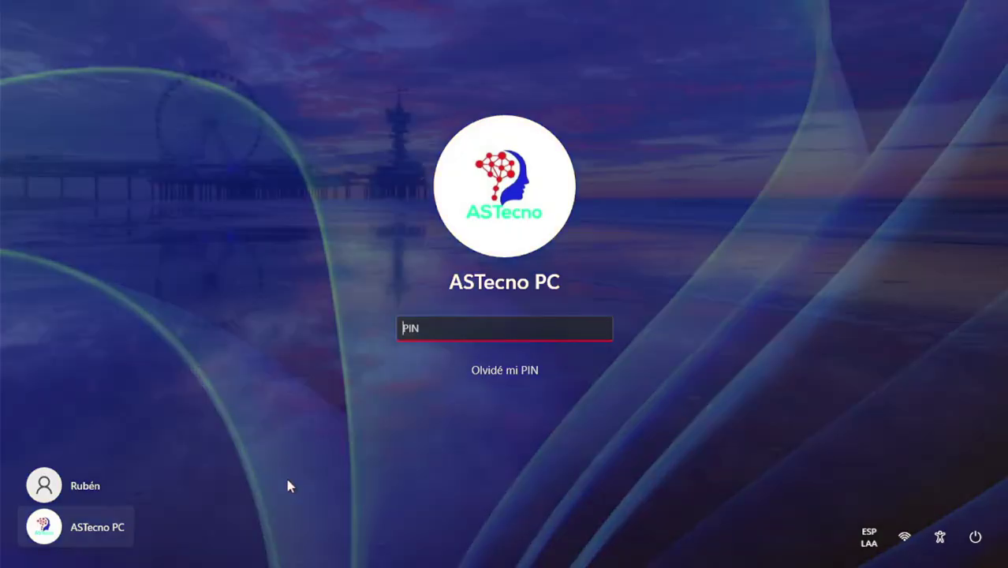
type("123456")
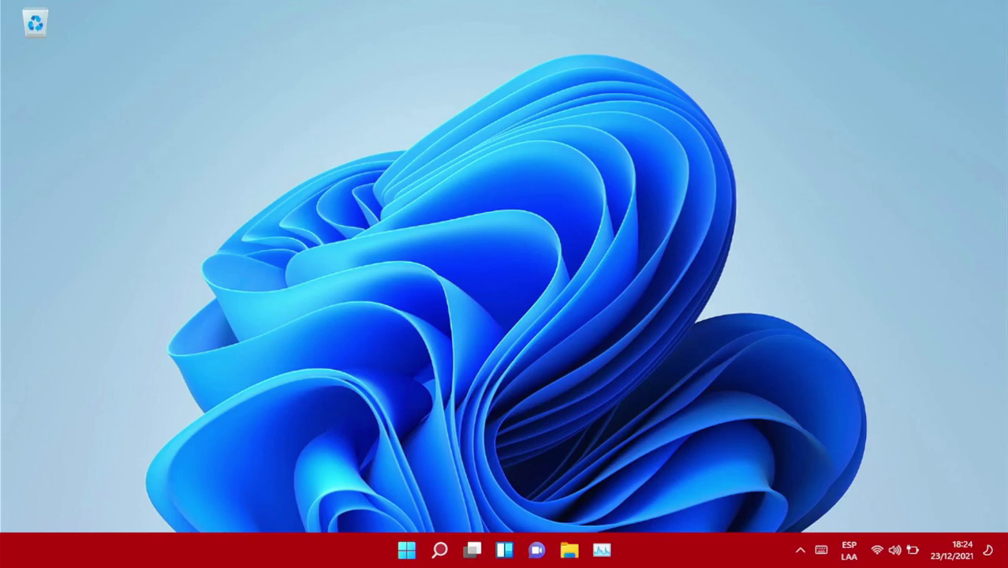
- Open the ASTecno PC account settings from the Start menu
left_click(407, 550)
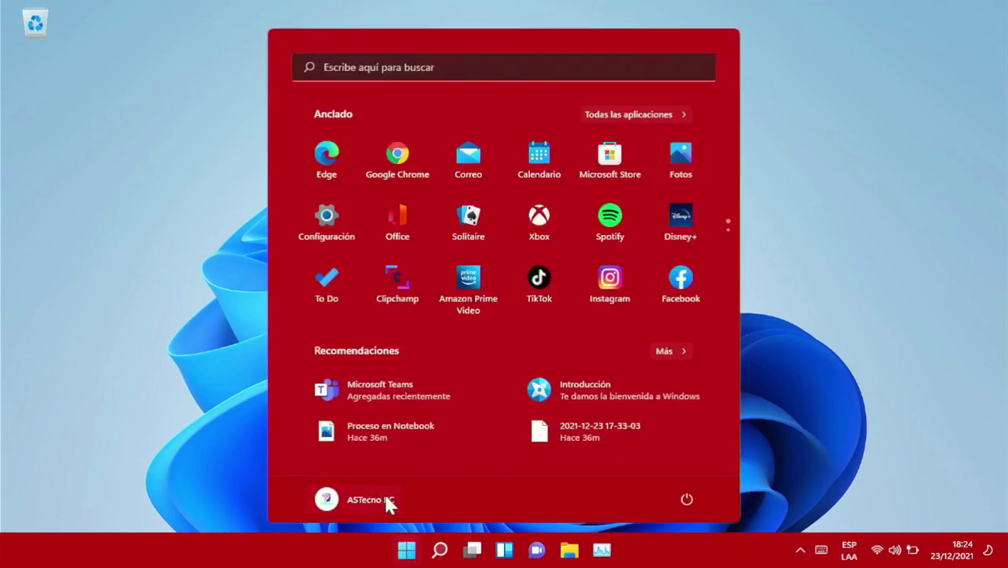
left_click(363, 498)
left_click(344, 387)
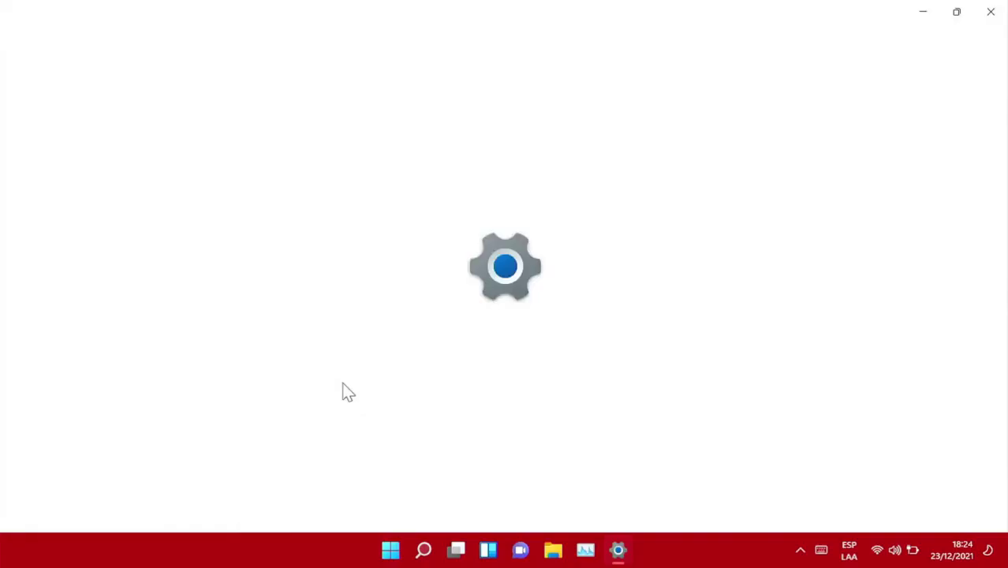